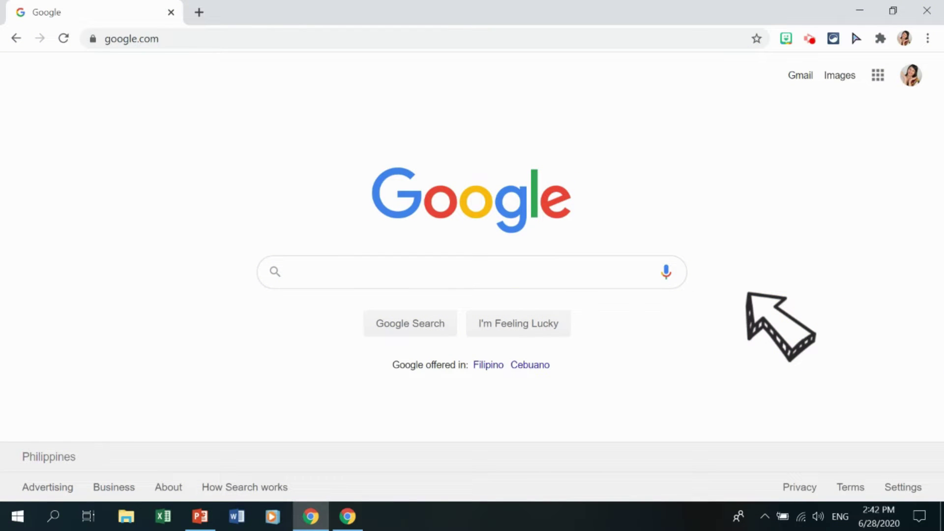
Search Google for 'Equatio'
left_click(505, 272)
type("Eqi")
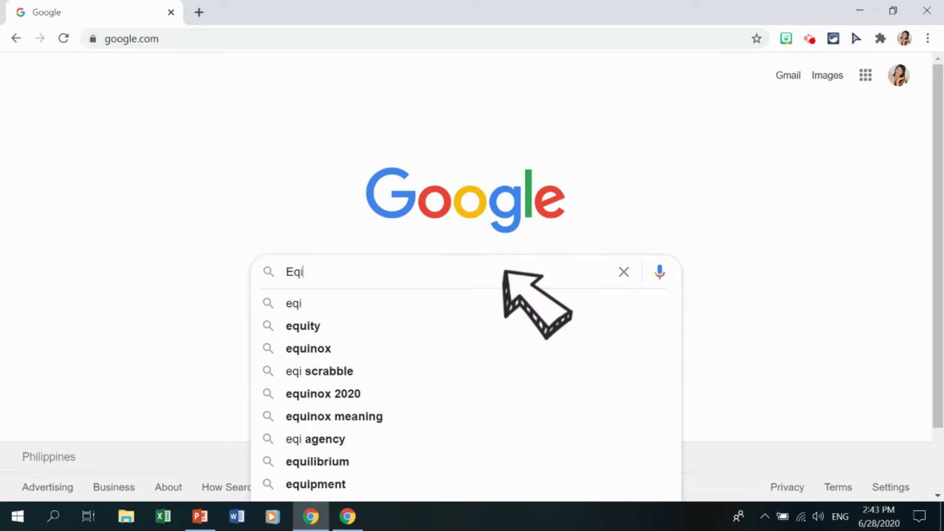
key("BackSpace")
type("uatio")
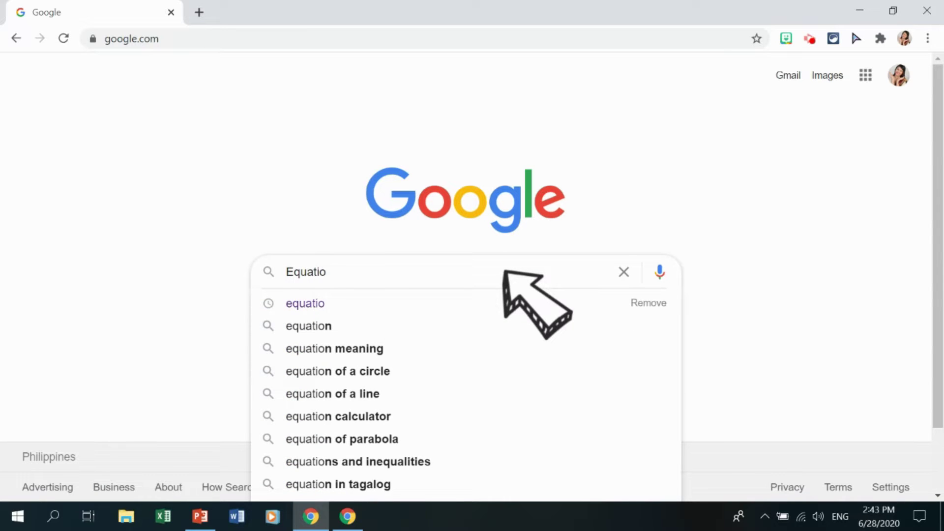
key("Return")
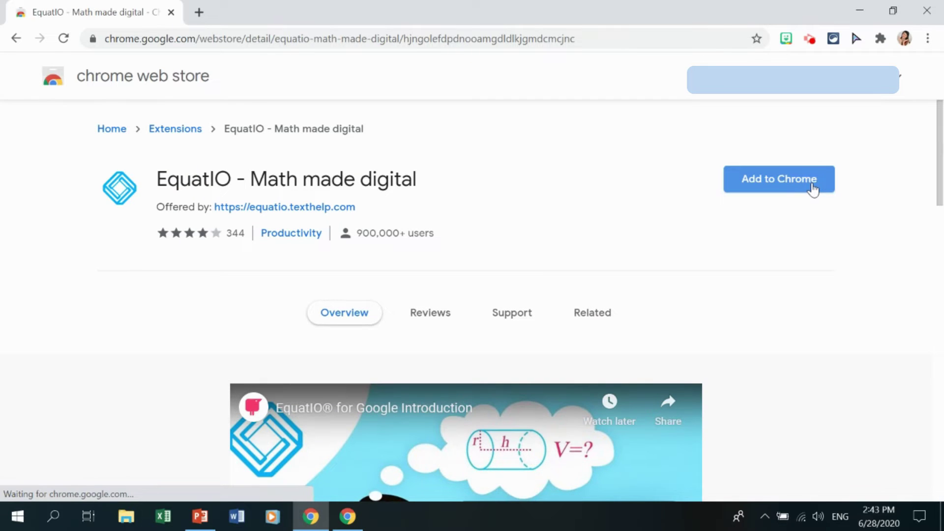
Add the EquatIO extension to Chrome and confirm it is listed among the installed extensions
left_click(814, 189)
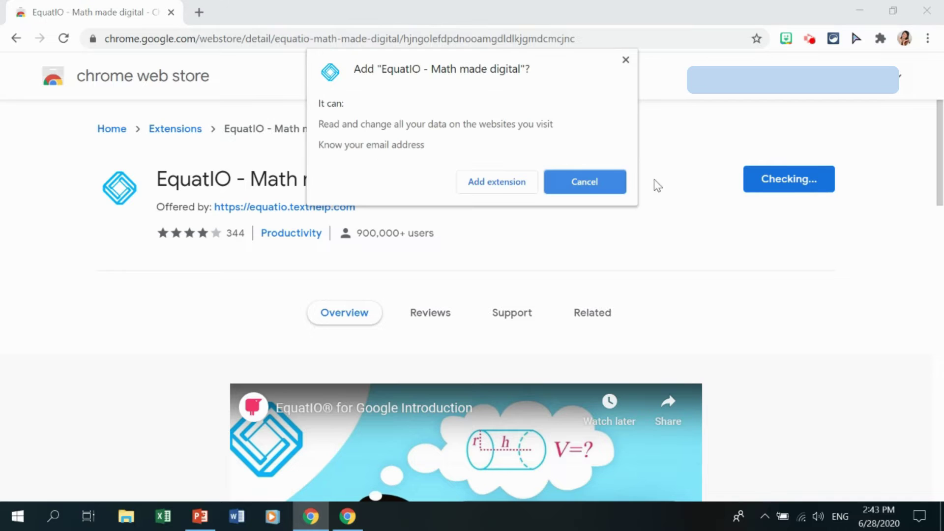
left_click(495, 182)
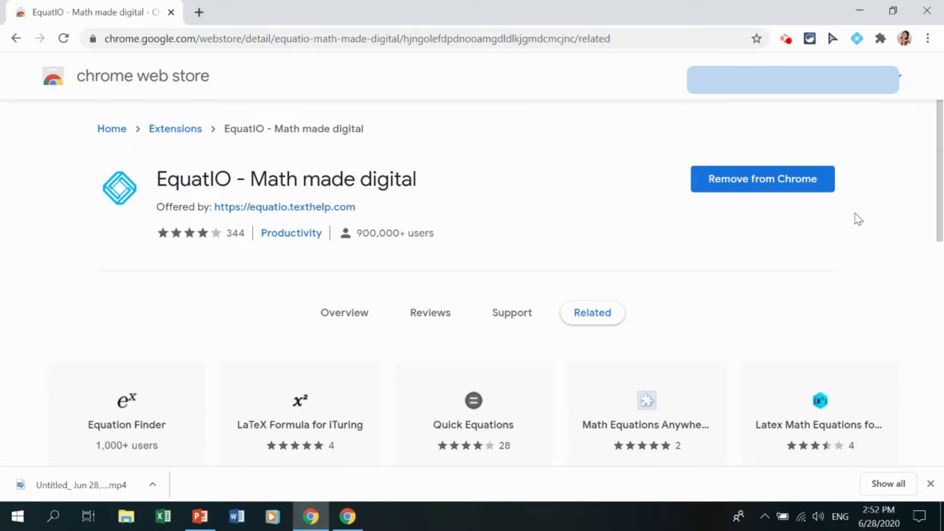
left_click_drag(858, 219, 860, 110)
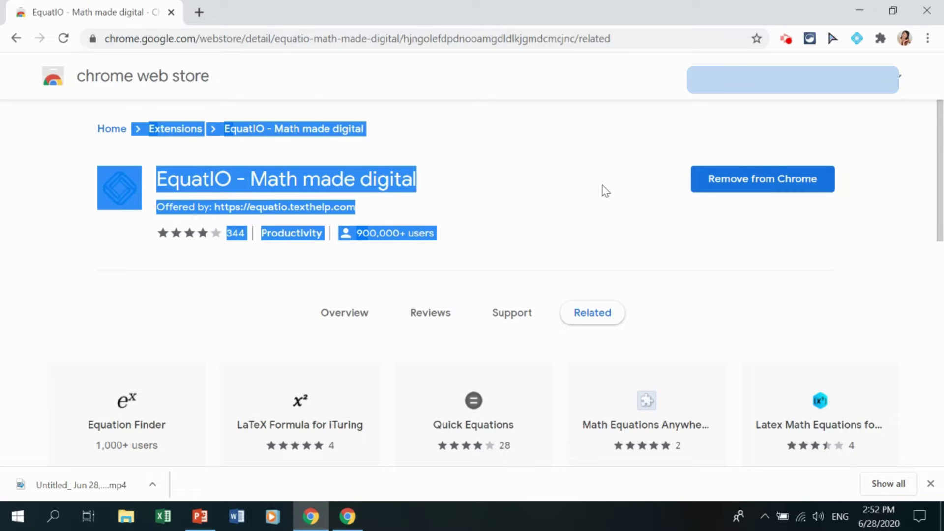
left_click(605, 191)
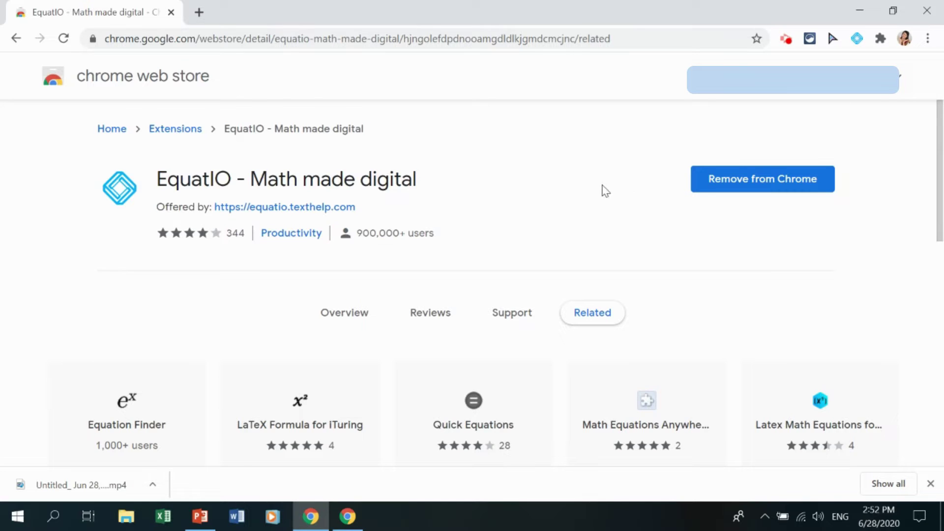
left_click(881, 40)
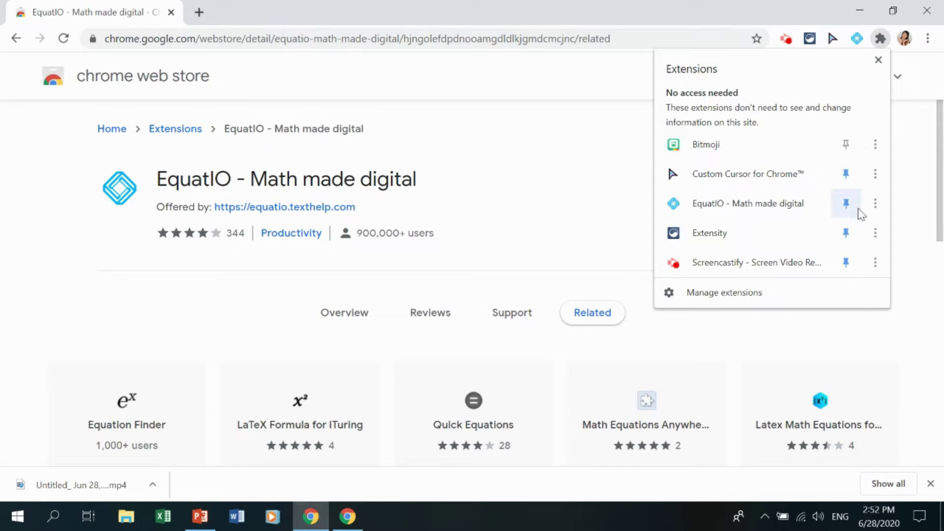
left_click(920, 196)
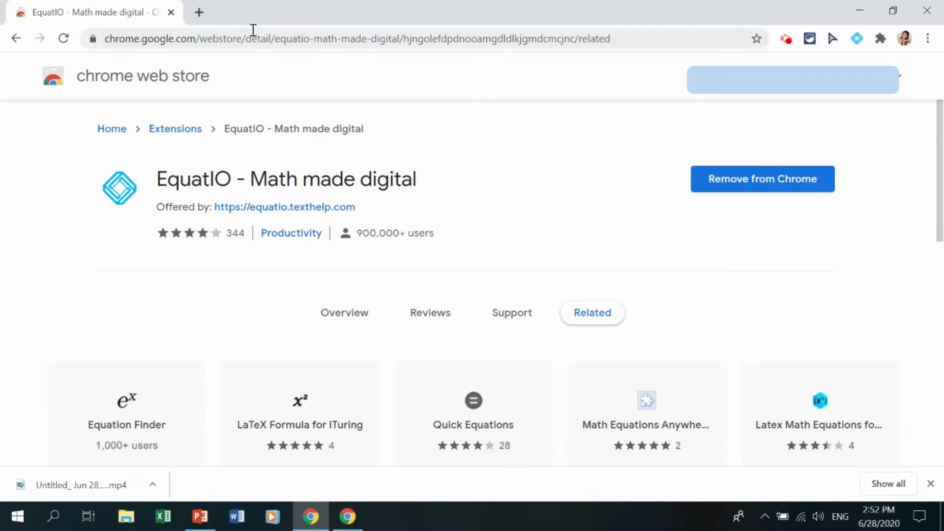
Open Google Drive in a new tab and create a blank form via New > More > Google Forms
left_click(203, 16)
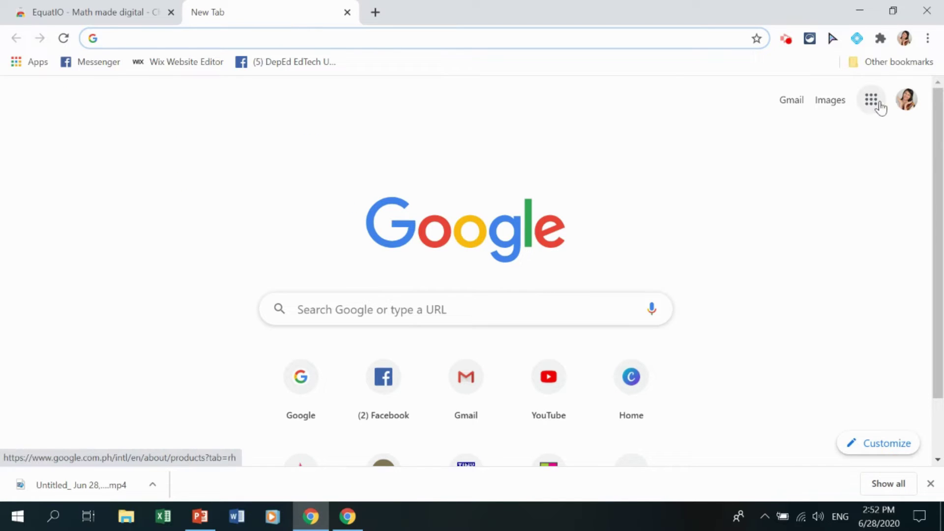
left_click(875, 108)
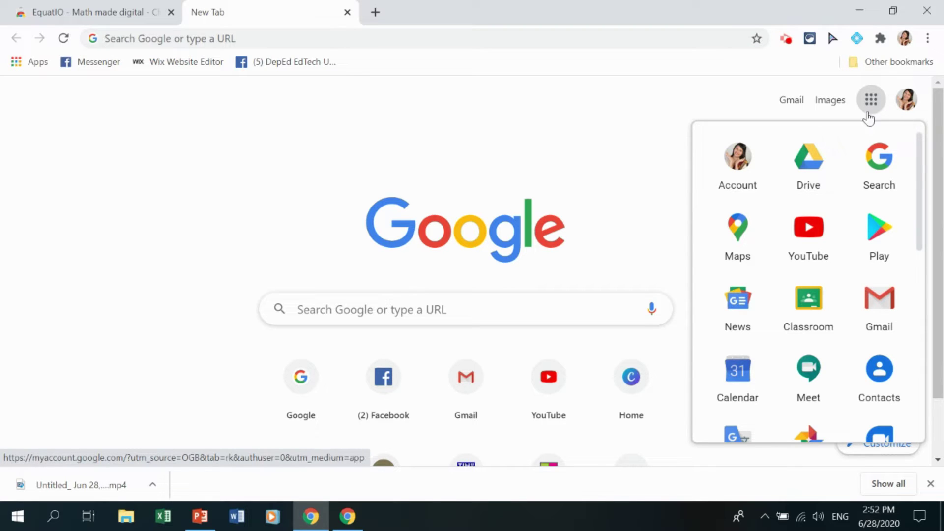
left_click(827, 167)
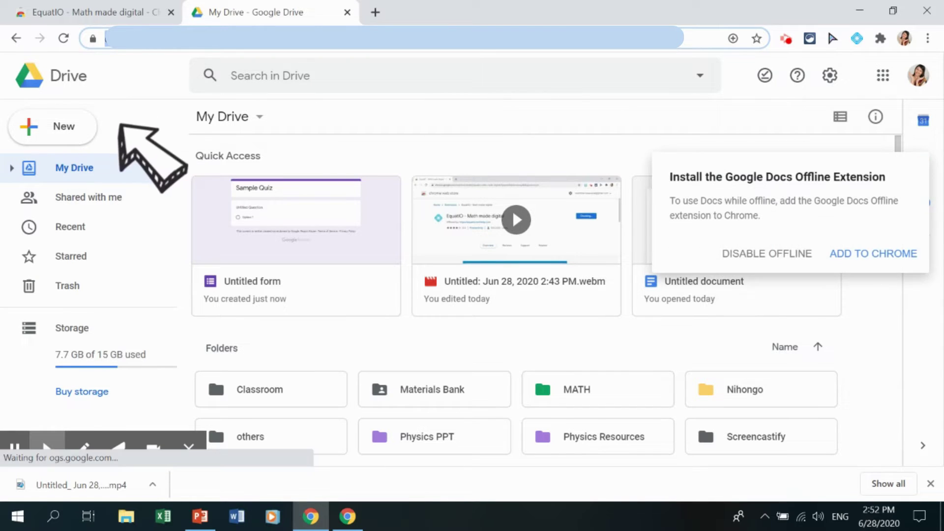
left_click(88, 132)
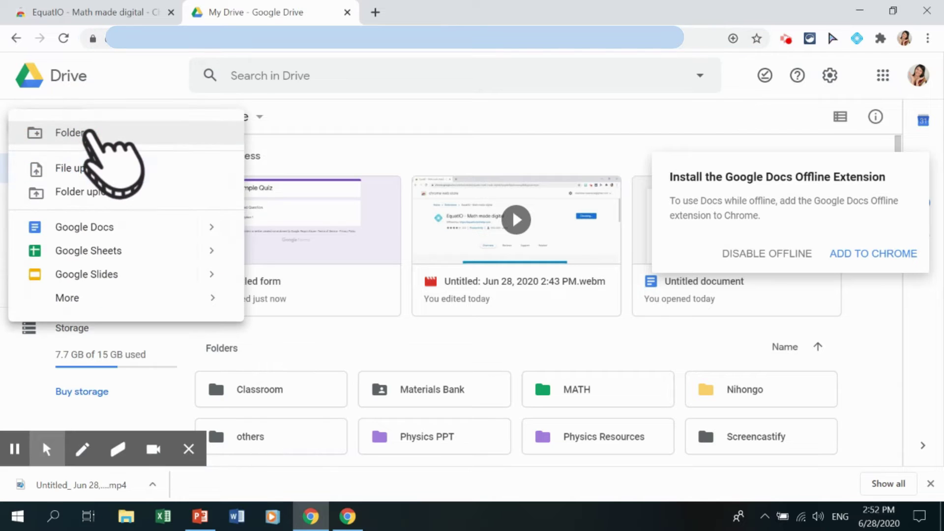
mouse_move(101, 296)
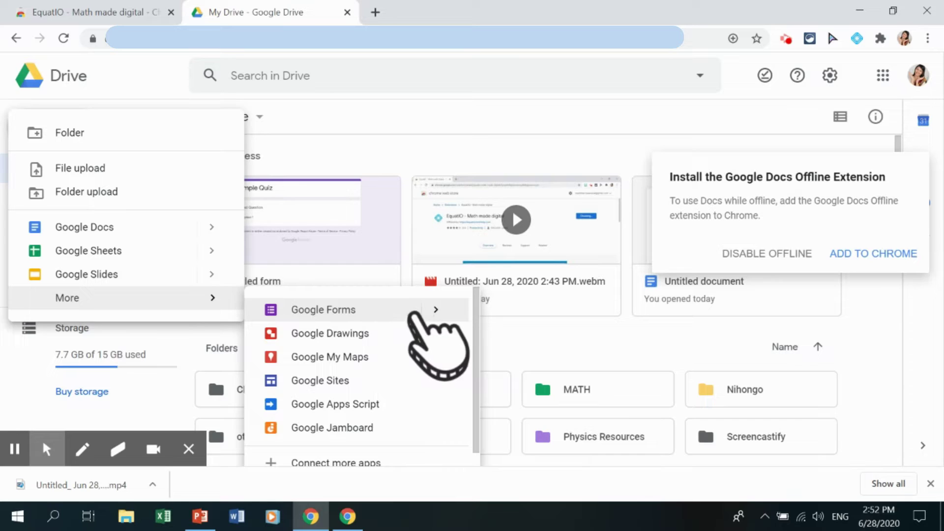
left_click(420, 311)
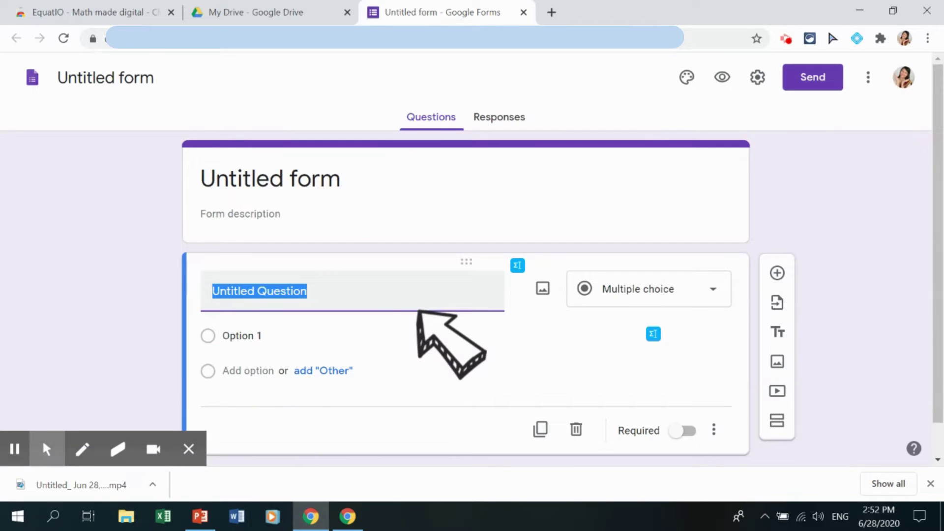
Title the form 'Sample Quiz'
left_click(318, 177)
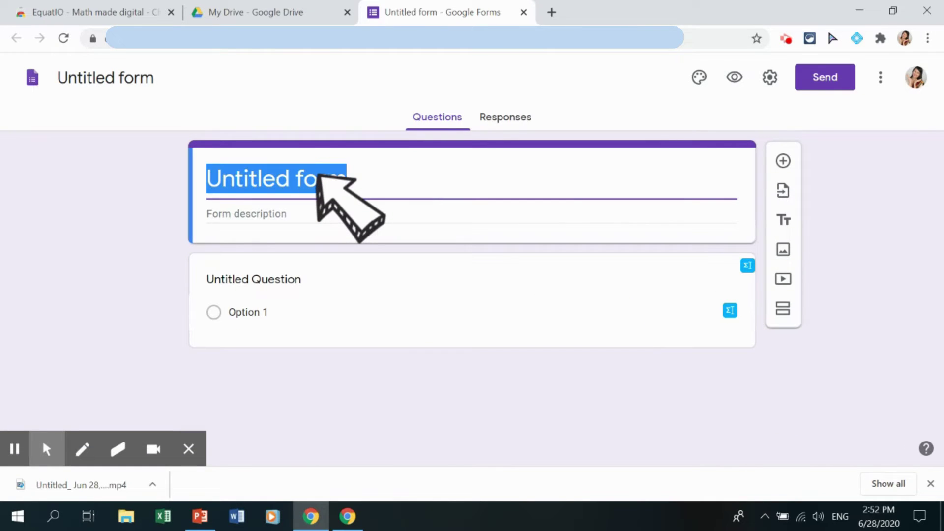
type("Samp")
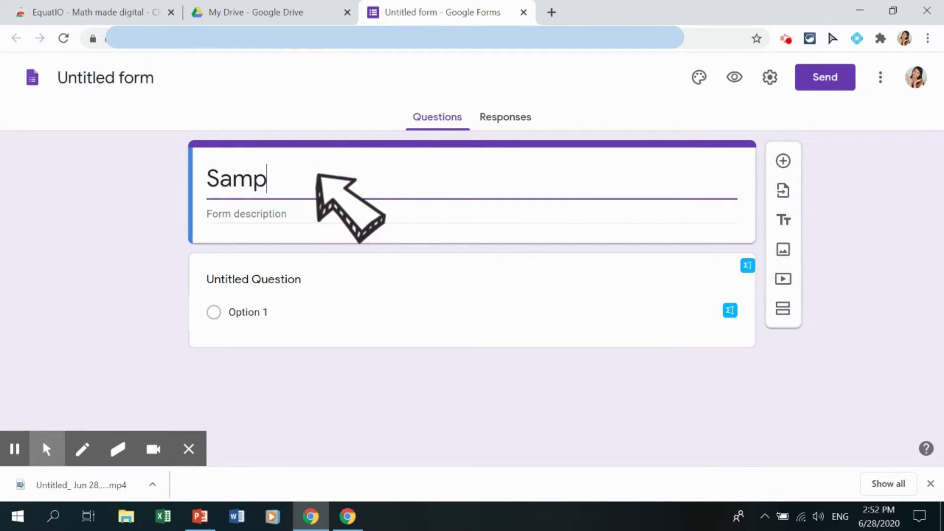
type("le Quiz")
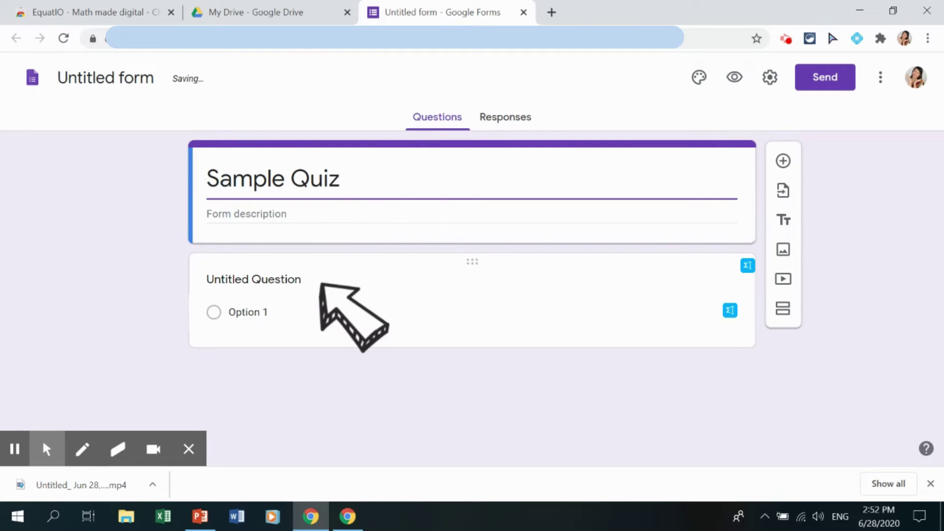
left_click(321, 283)
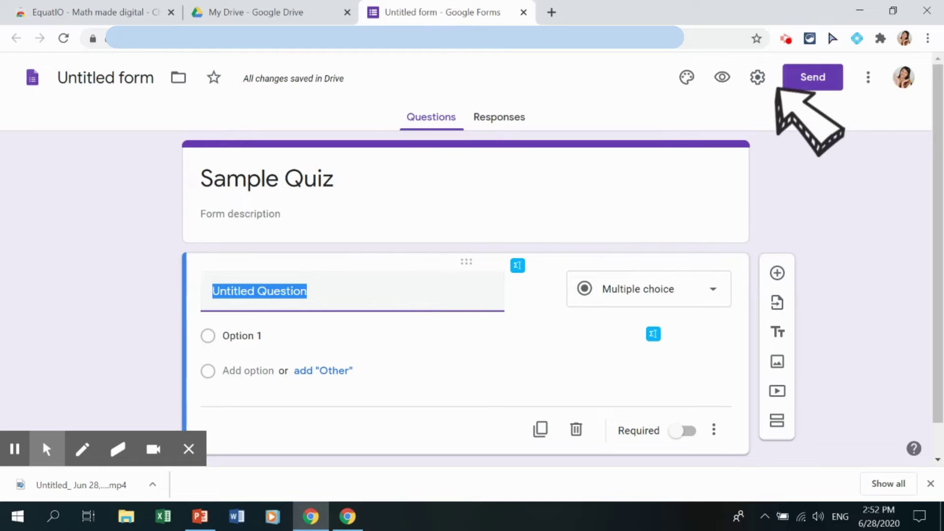
Switch on 'Make this a quiz' in the Quizzes settings and save
left_click(757, 77)
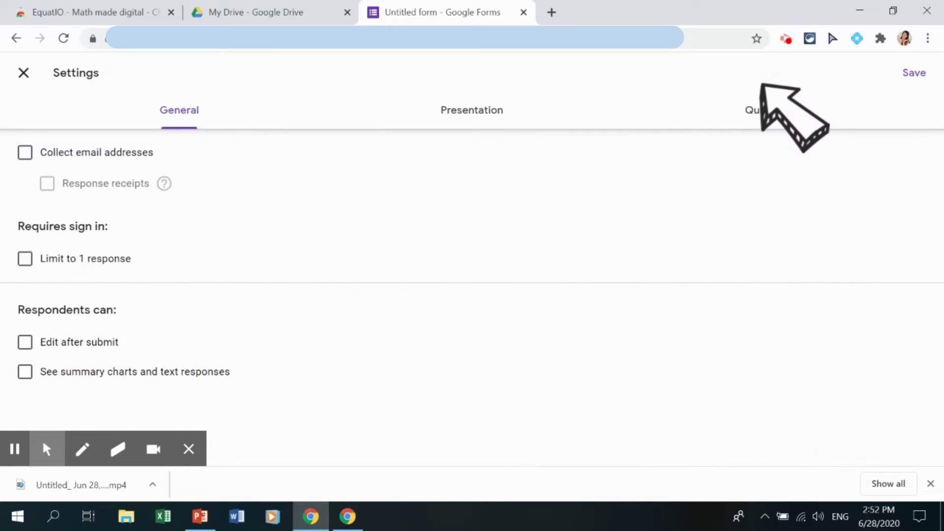
left_click(769, 112)
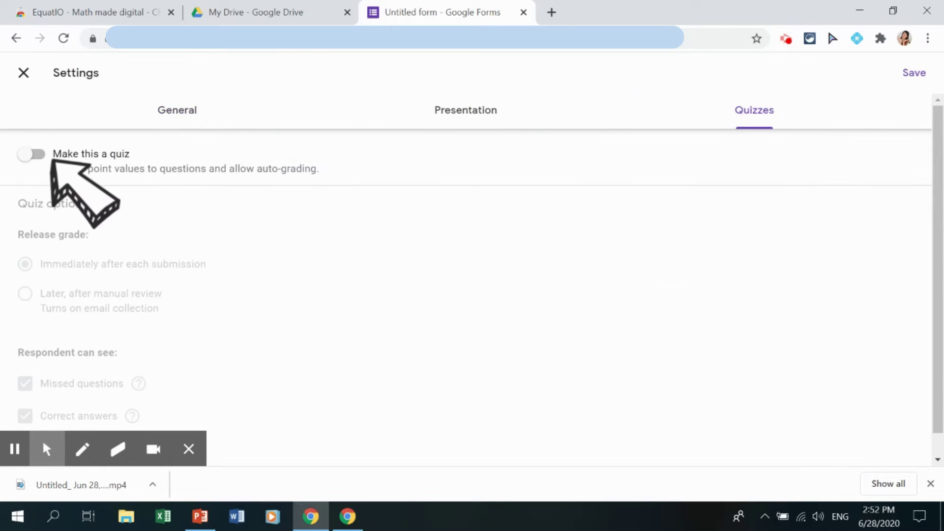
left_click(44, 156)
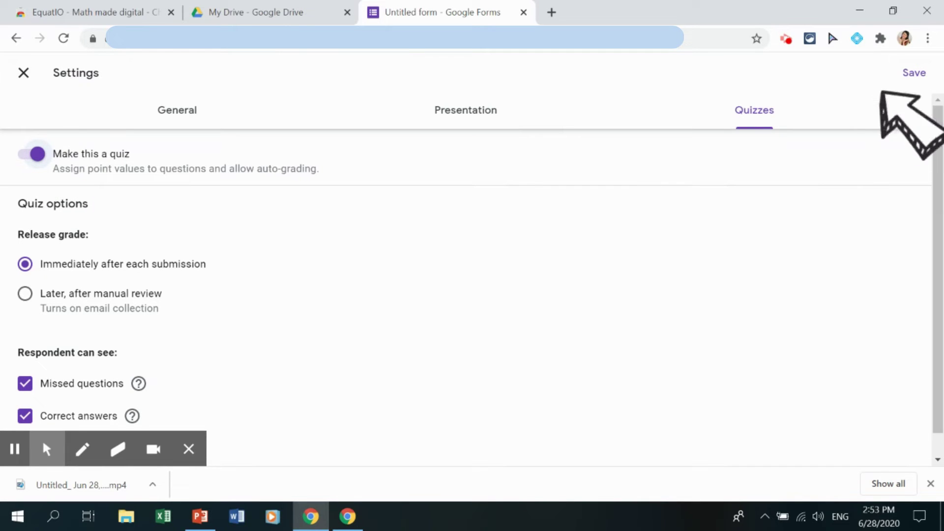
left_click(914, 72)
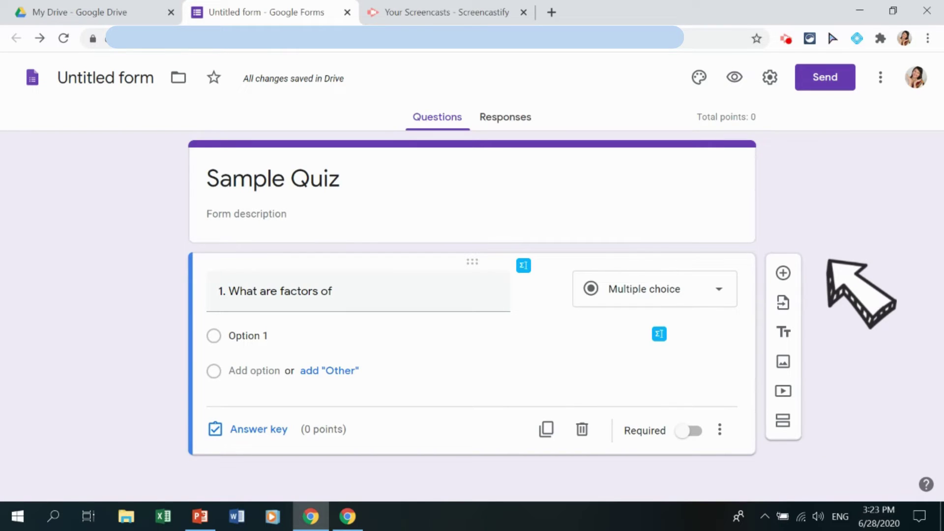
Replace the first question's title with '1. What are the factors of' and open EquatIO's math tools
triple_click(351, 289)
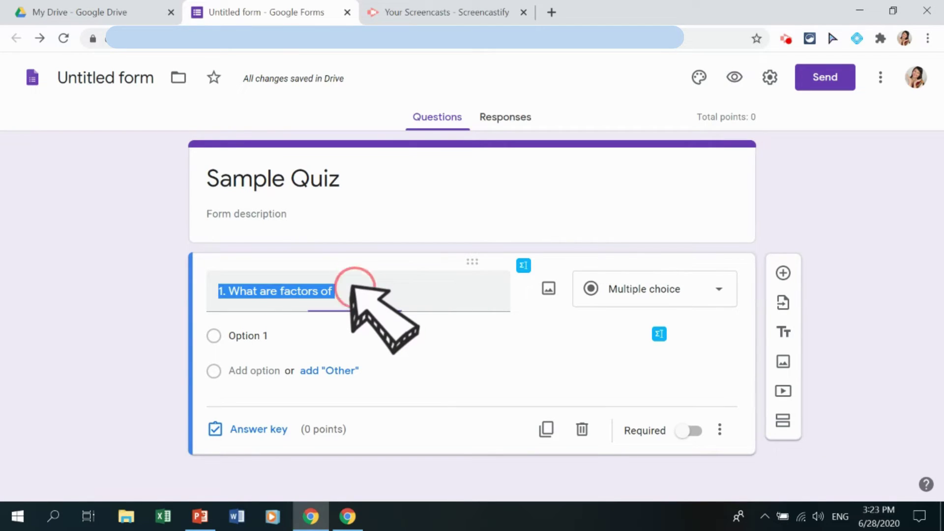
key("BackSpace")
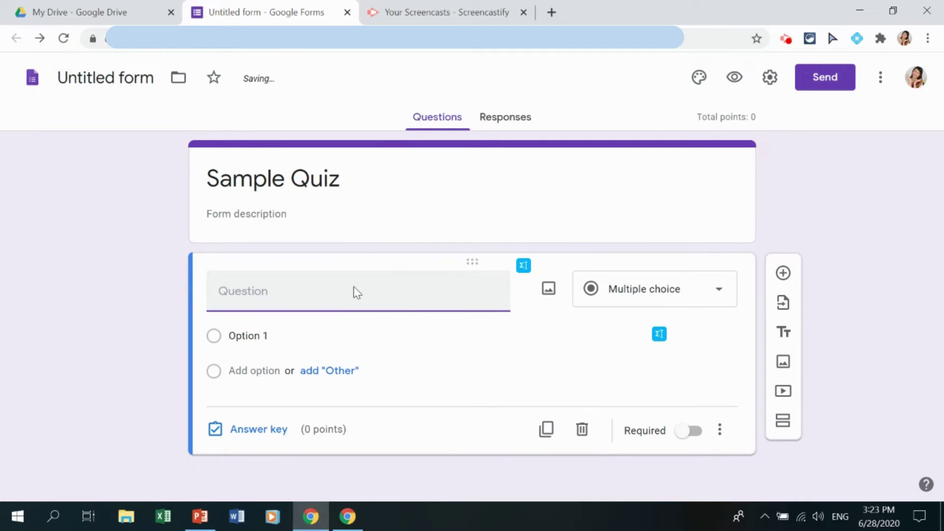
type("1.")
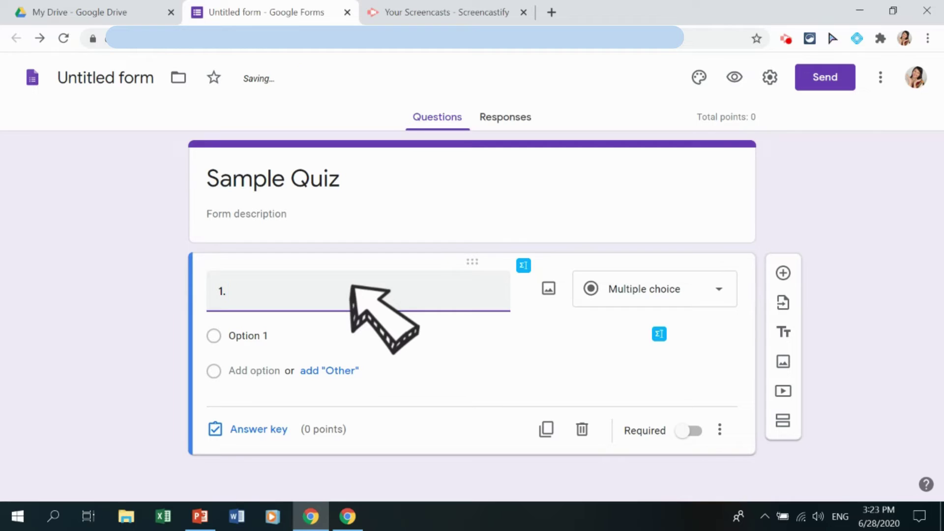
type("What are the factors of")
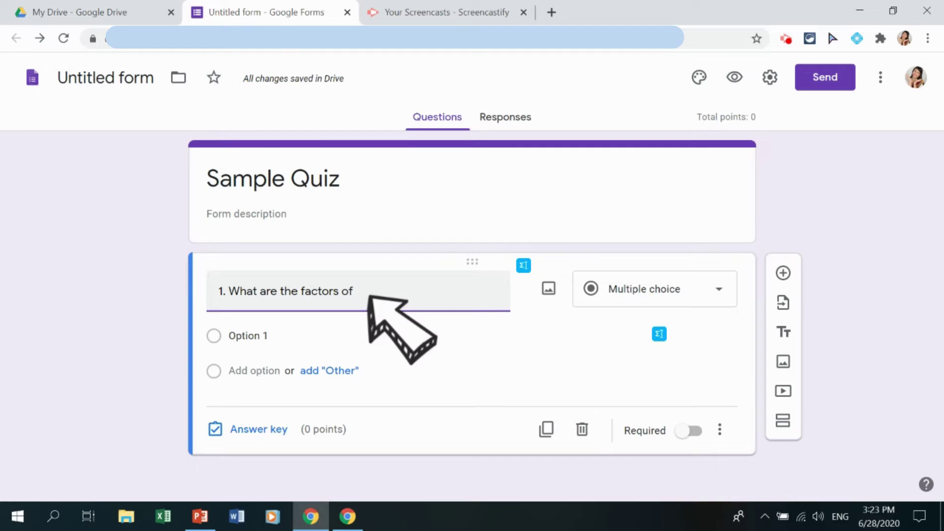
left_click(523, 265)
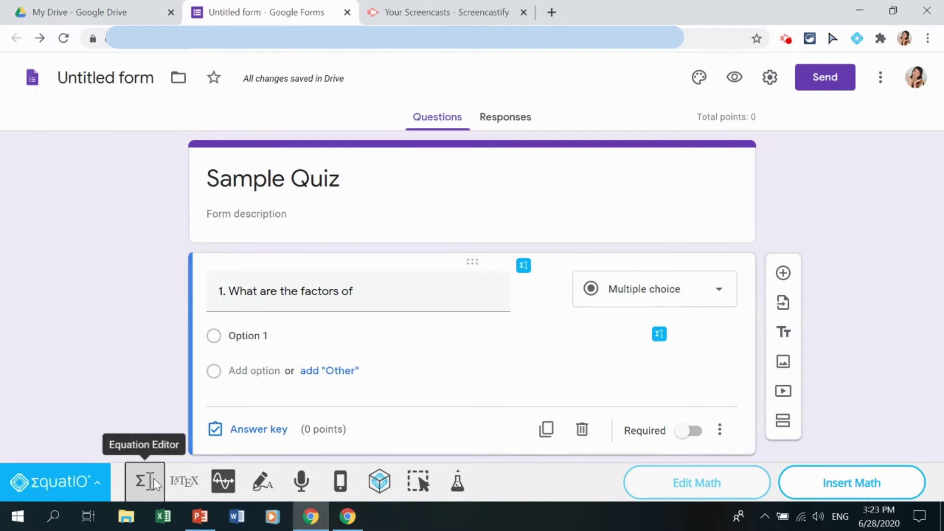
In the Equation Editor, replace the old x²+6x+8=0 with 'x'
left_click(153, 478)
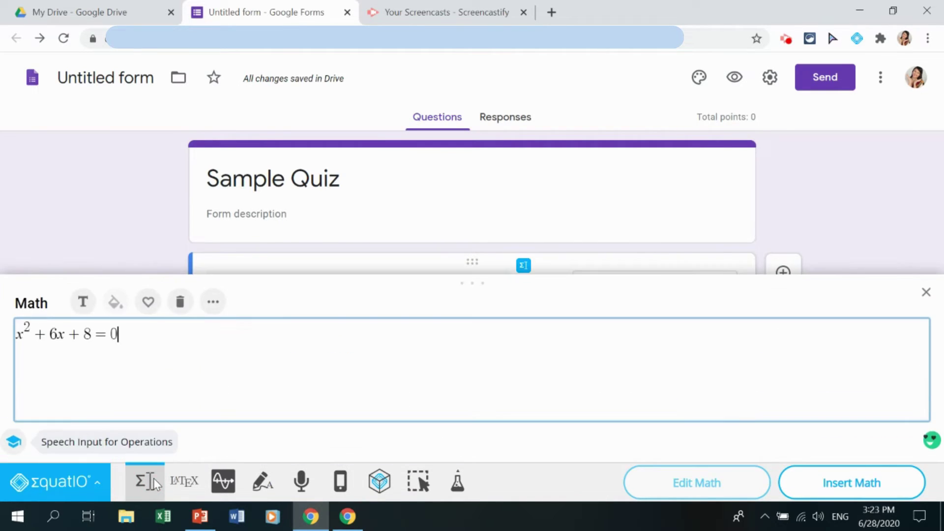
left_click_drag(178, 349, 4, 338)
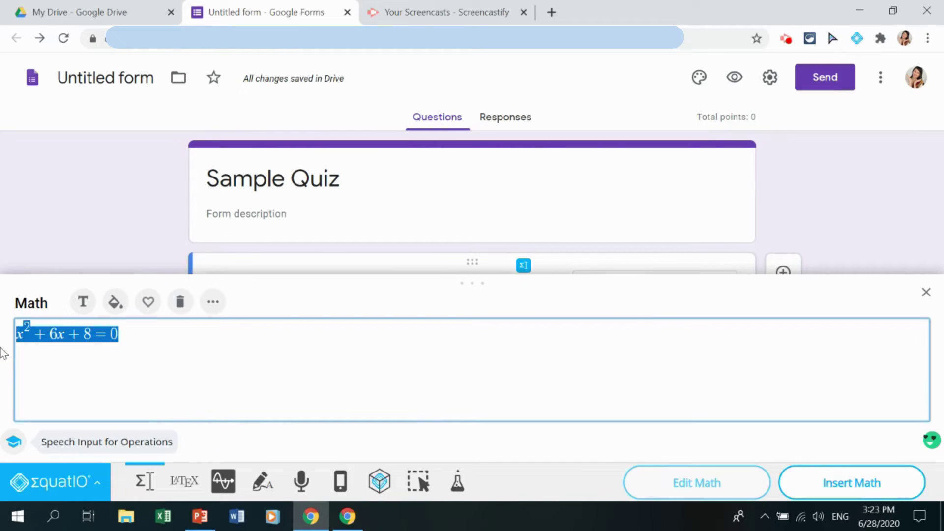
key("BackSpace")
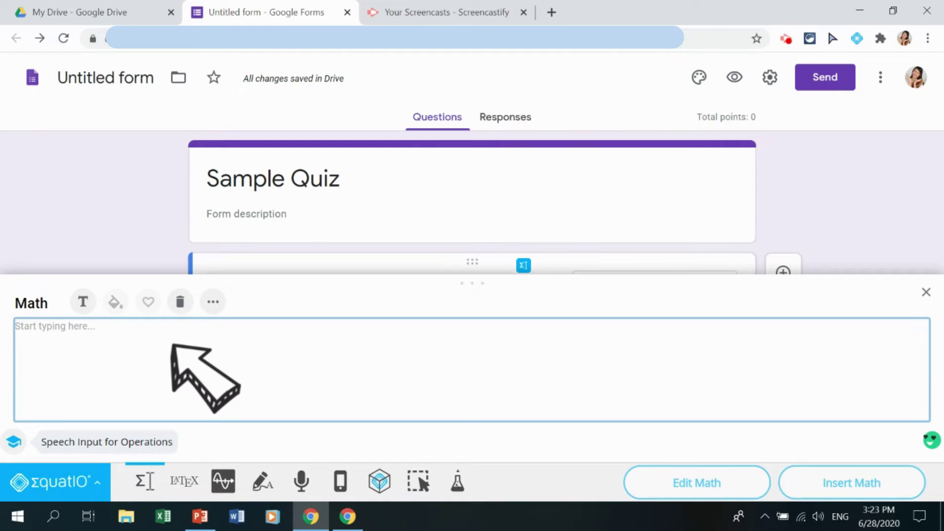
type("x")
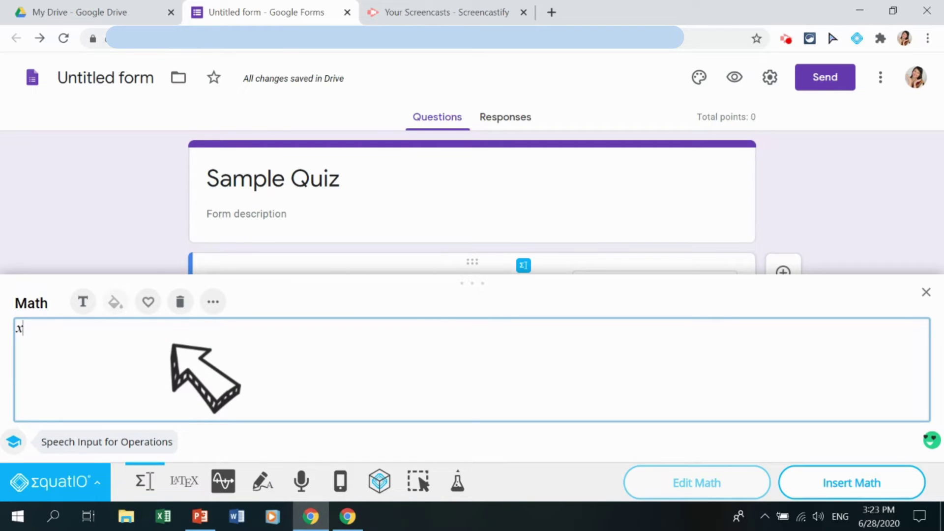
Browse the General, Symbols, Layout and Formulas categories of the extra-symbols palette
left_click(215, 303)
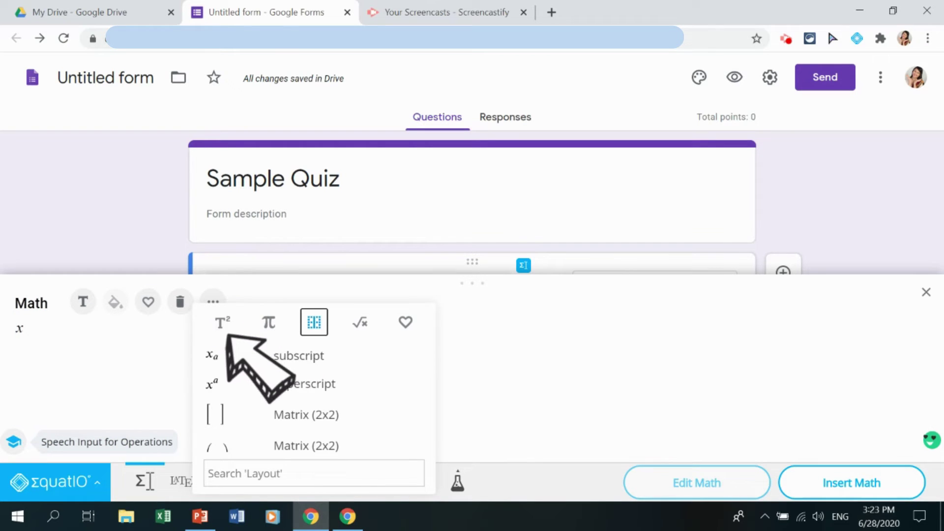
left_click(222, 323)
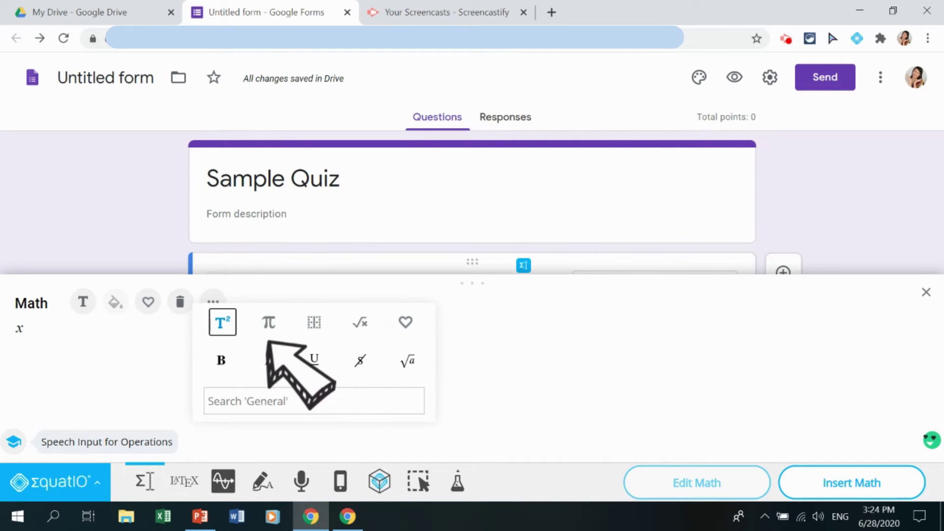
left_click(271, 325)
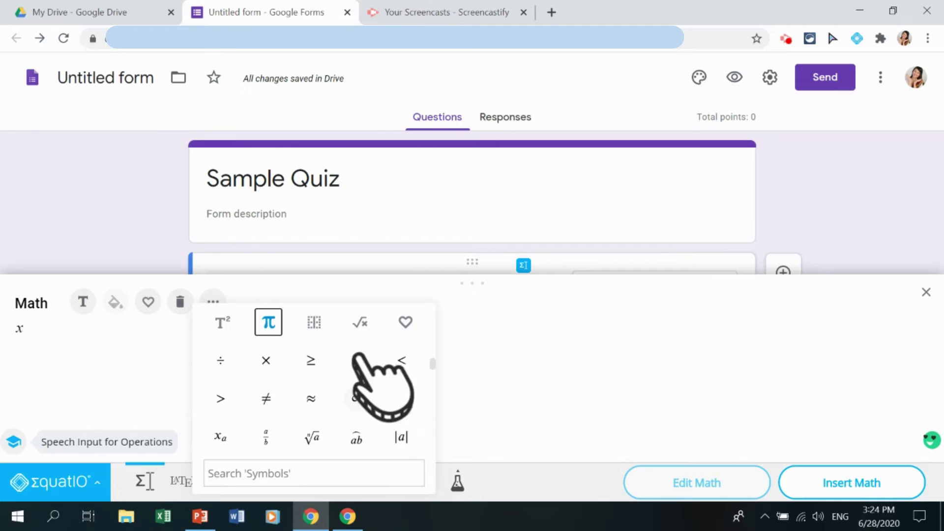
left_click(316, 325)
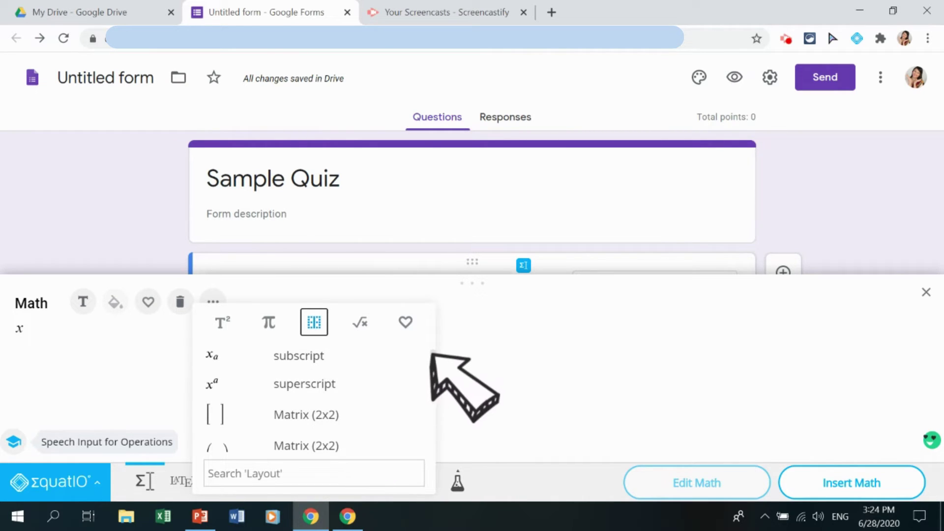
left_click_drag(431, 353, 426, 335)
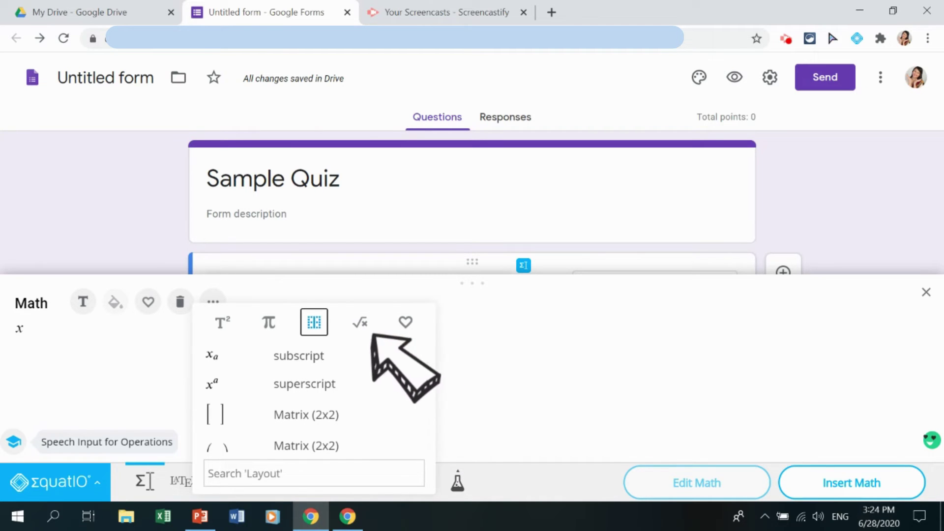
left_click(364, 324)
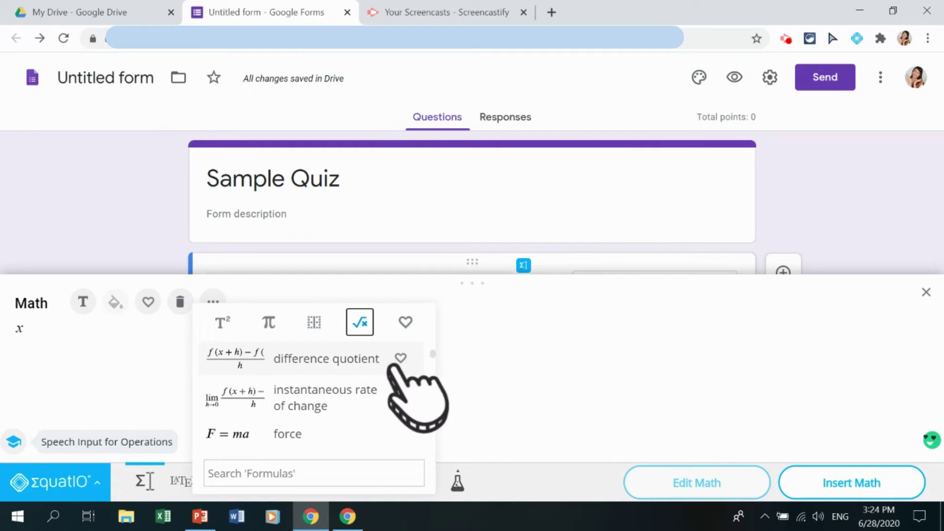
left_click_drag(432, 354, 432, 359)
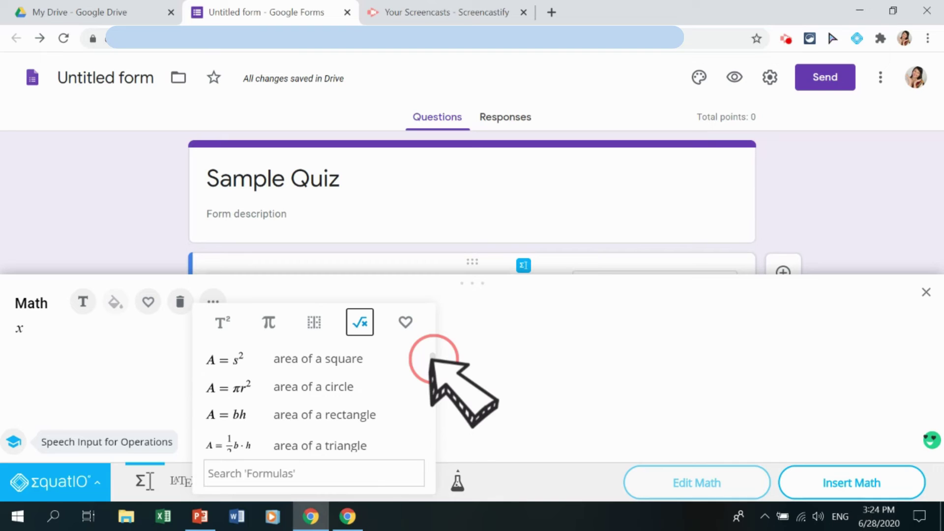
left_click_drag(431, 358, 432, 358)
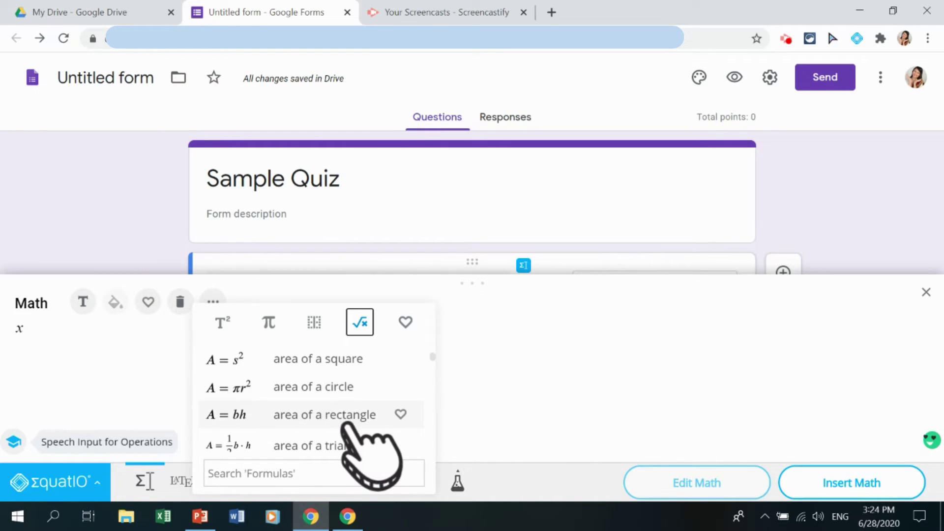
mouse_move(432, 357)
left_mouse_down()
mouse_move(429, 433)
mouse_move(426, 345)
left_mouse_up()
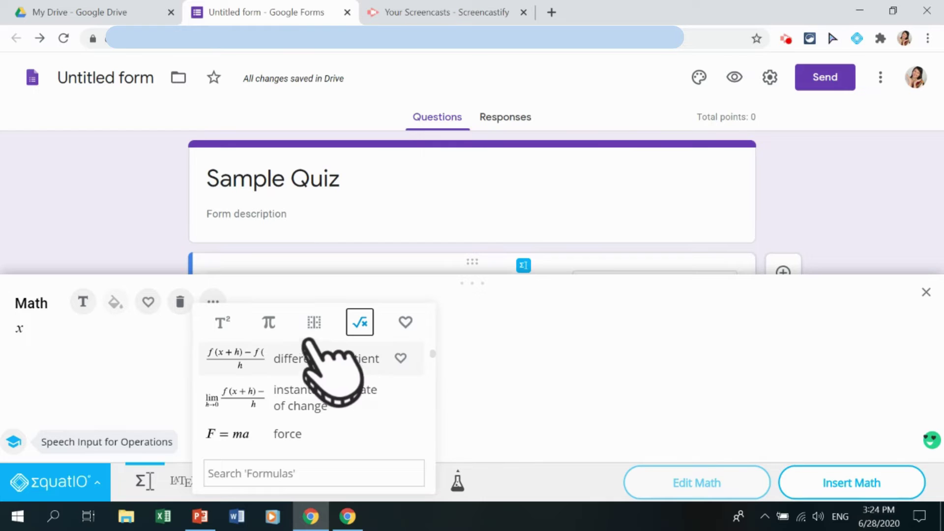
Build x² + 4x + 3 = 0 with the Layout superscript and insert it under question 1
left_click(314, 323)
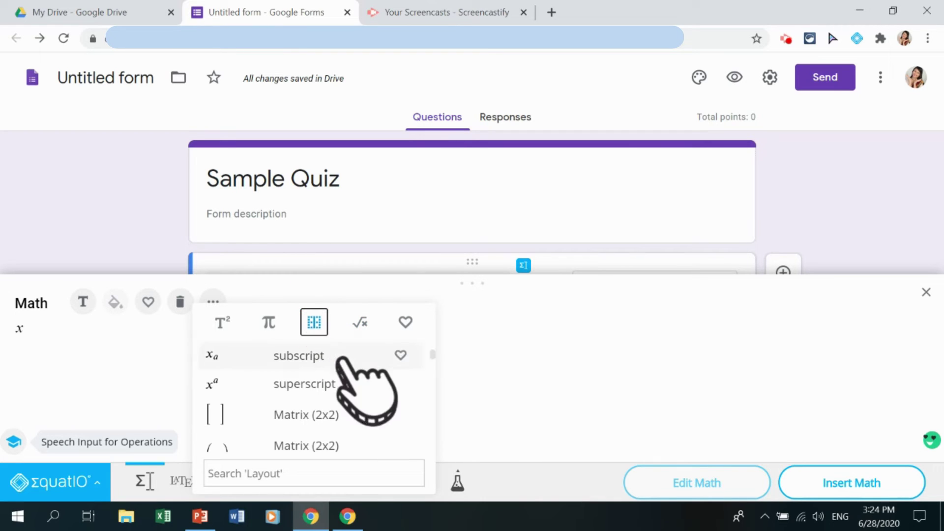
left_click(330, 384)
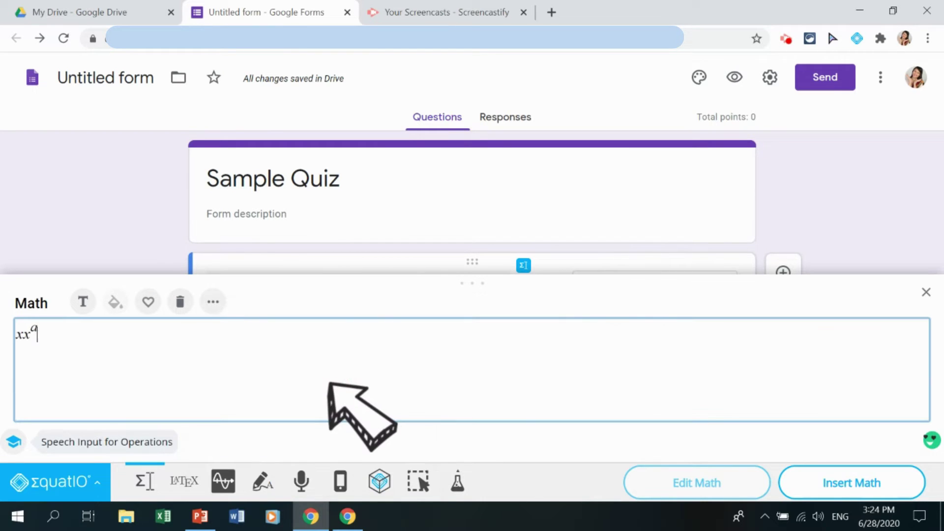
key("BackSpace")
key("BackSpace")
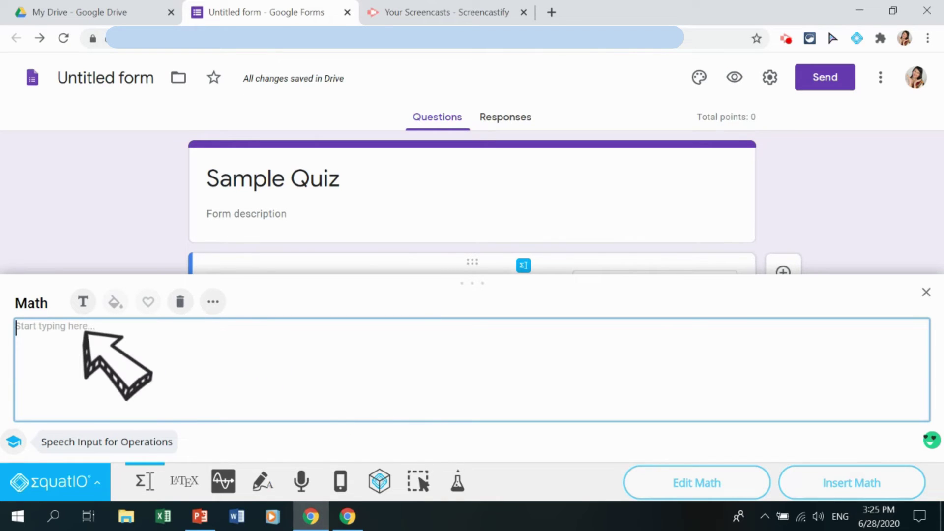
left_click(212, 302)
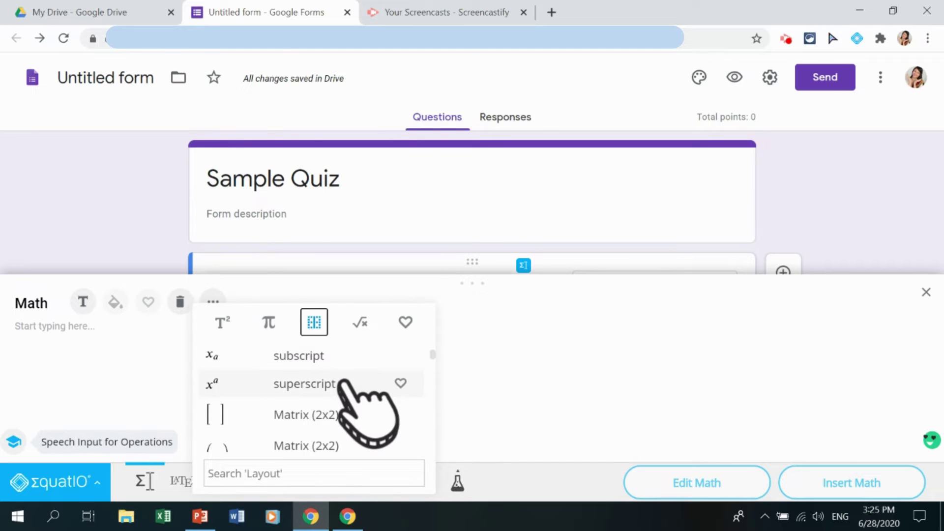
left_click(314, 321)
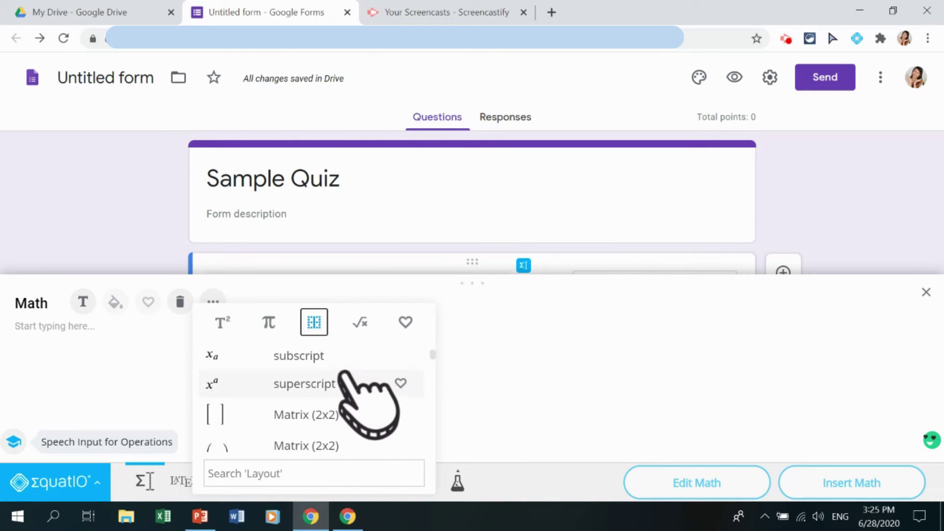
left_click(334, 383)
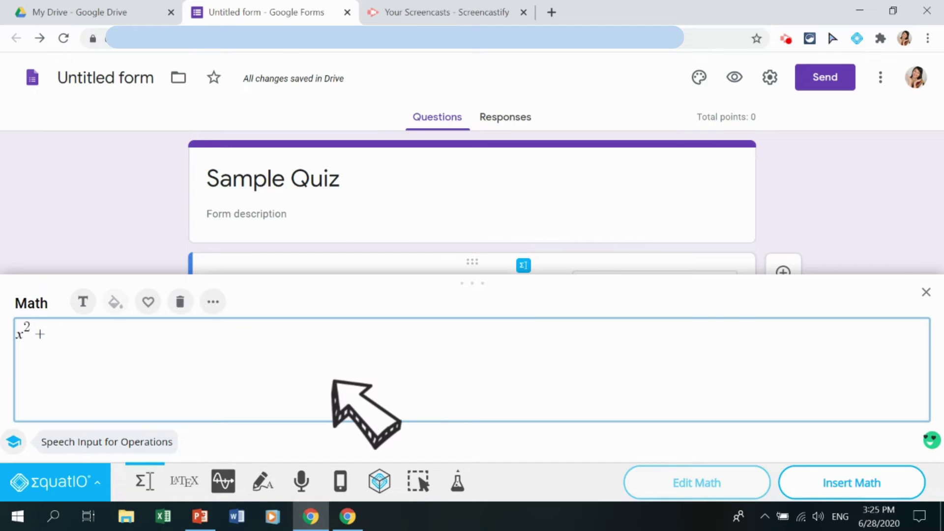
type("4x + 3 = 0")
left_click(837, 478)
left_click(897, 481)
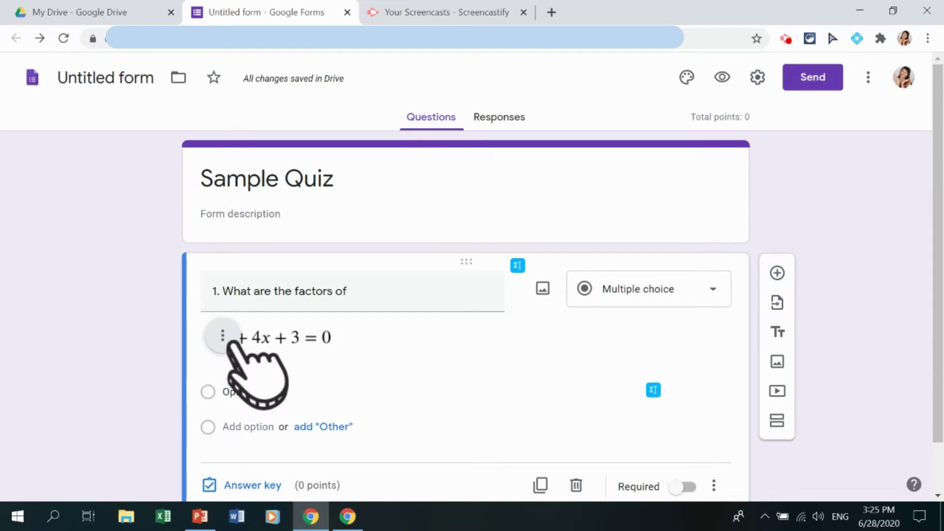
Preview the quiz to check the equation under question 1, then close the Screencastify and preview tabs
left_click(224, 338)
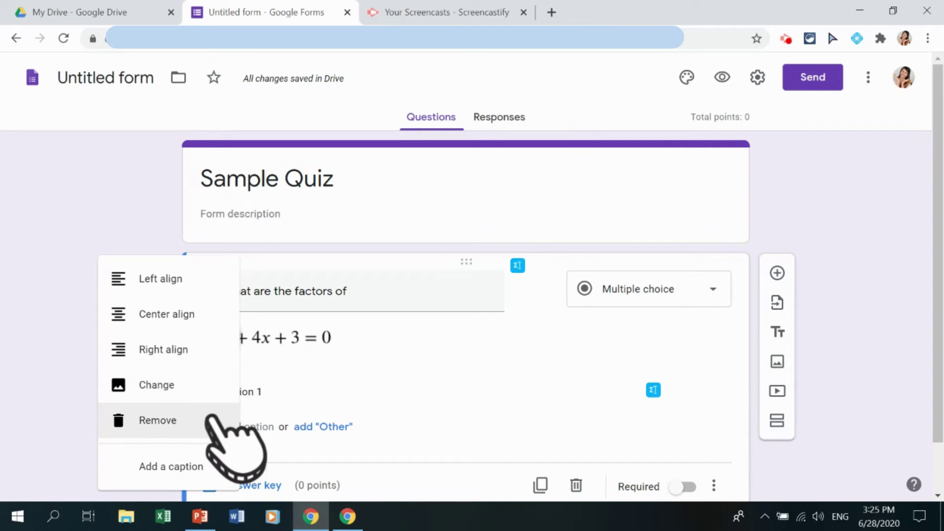
left_click(544, 381)
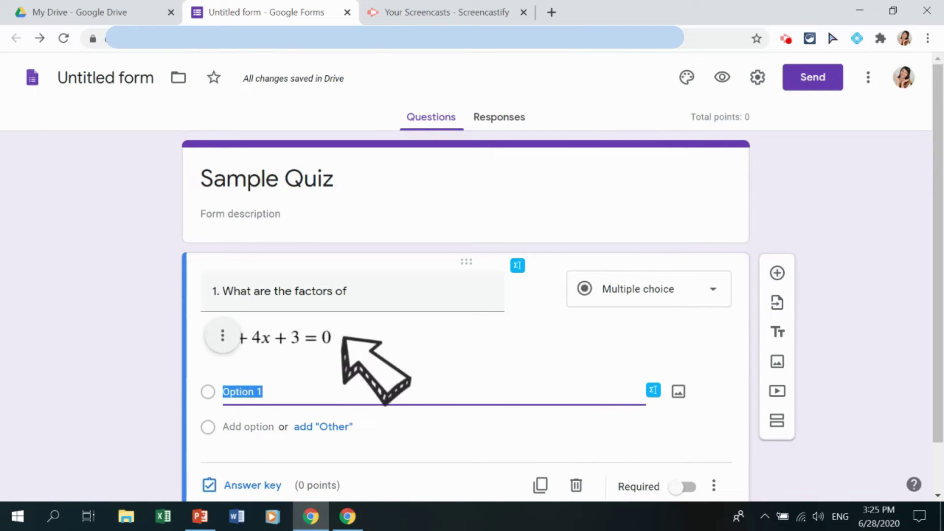
left_click(726, 80)
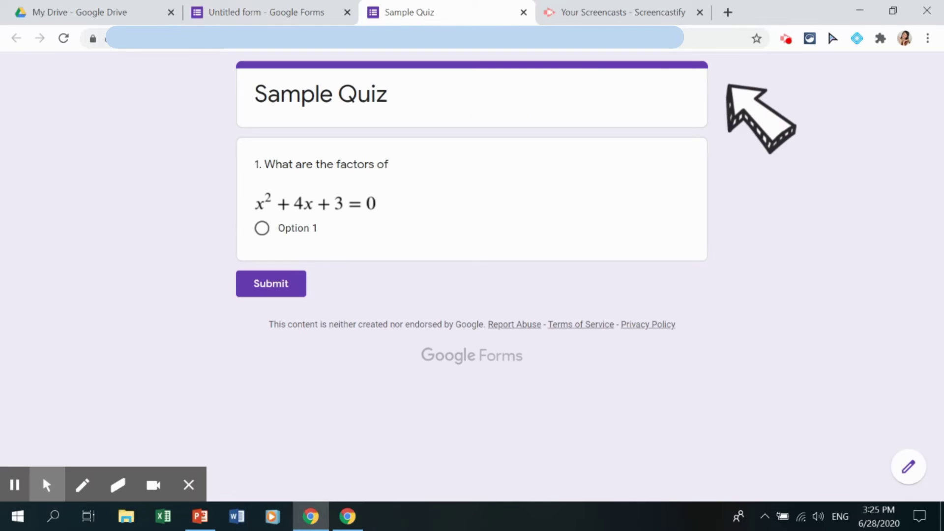
left_click(700, 12)
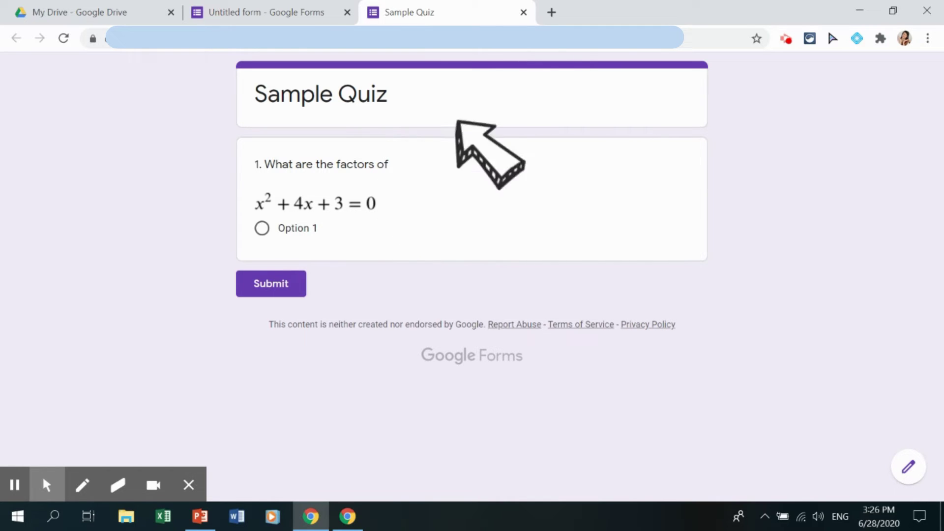
left_click(524, 12)
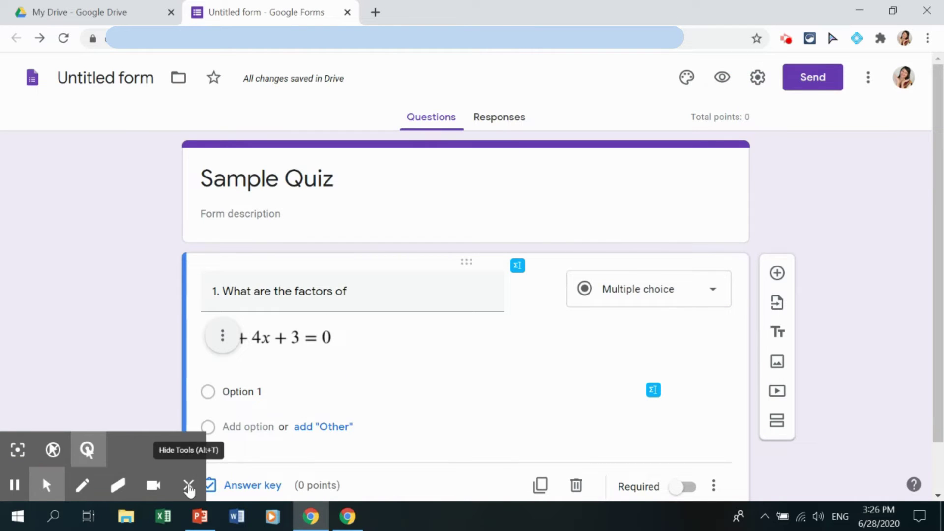
Add a second question titled '2. What is the slope of the graph'
left_click(188, 485)
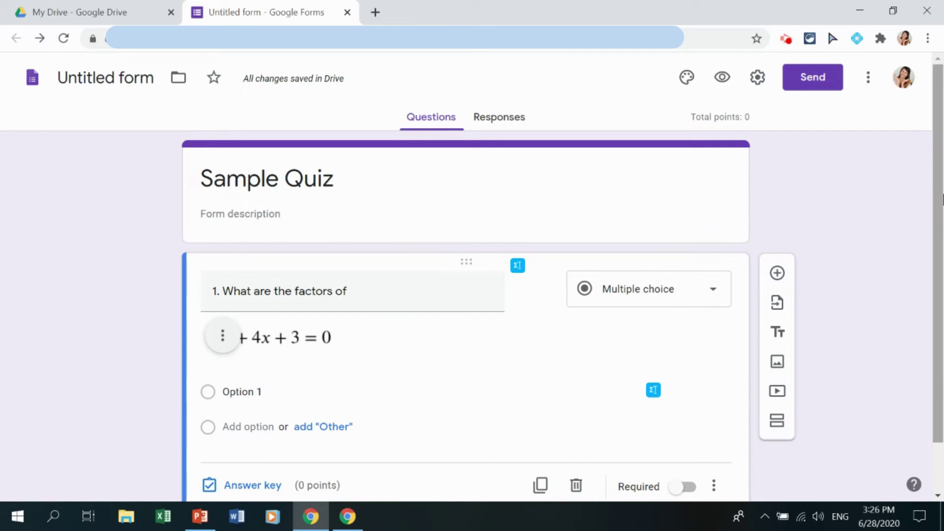
left_click_drag(938, 199, 942, 253)
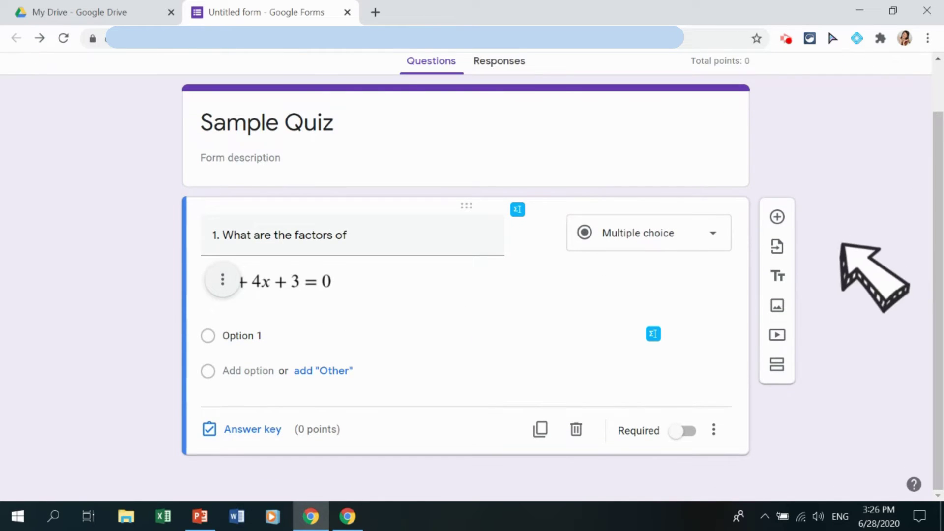
left_click(777, 216)
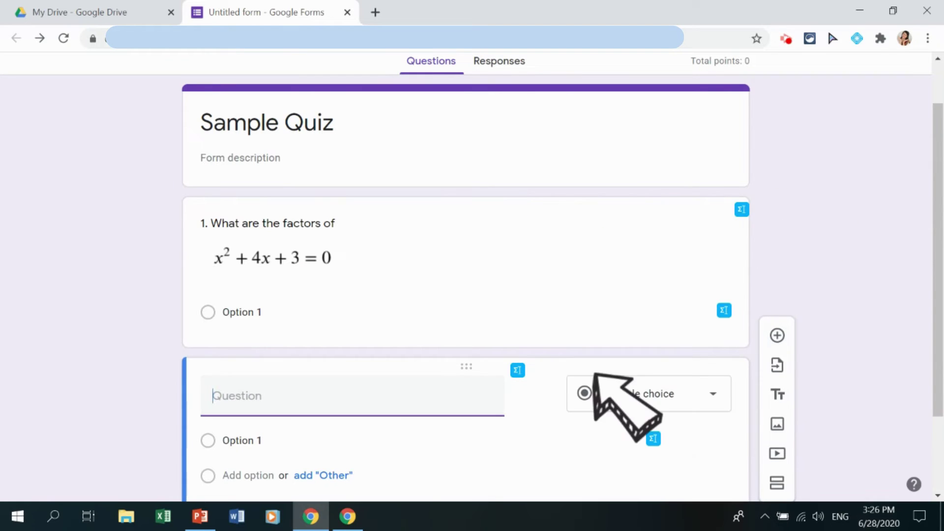
left_click_drag(939, 191, 939, 263)
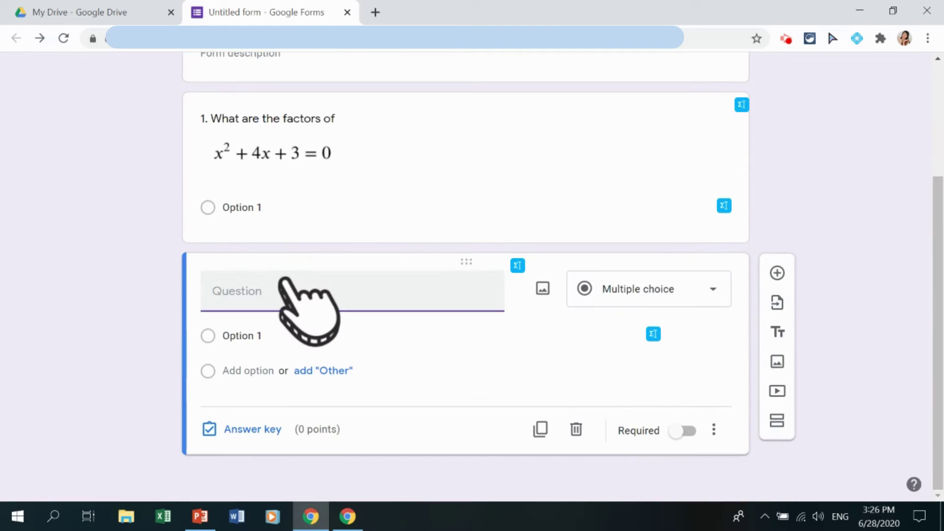
type("2. What is the sl")
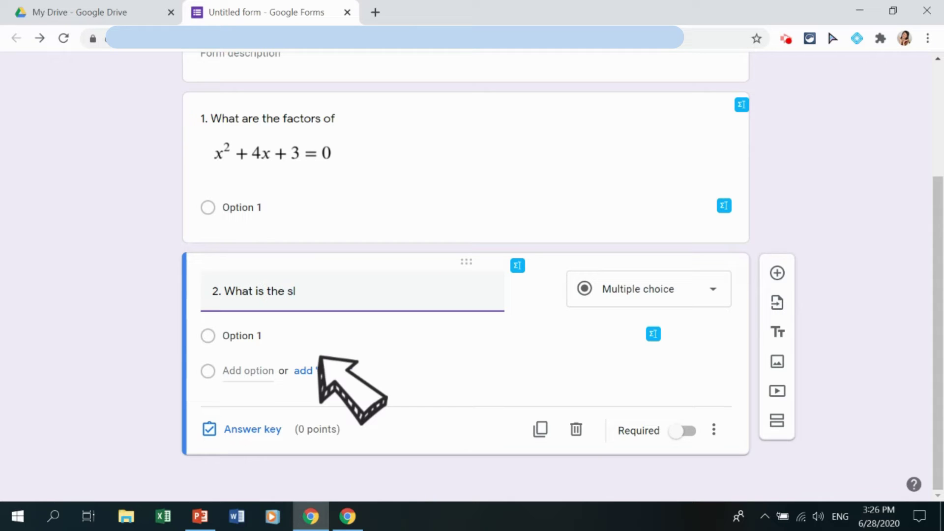
type("ope of the graph below?")
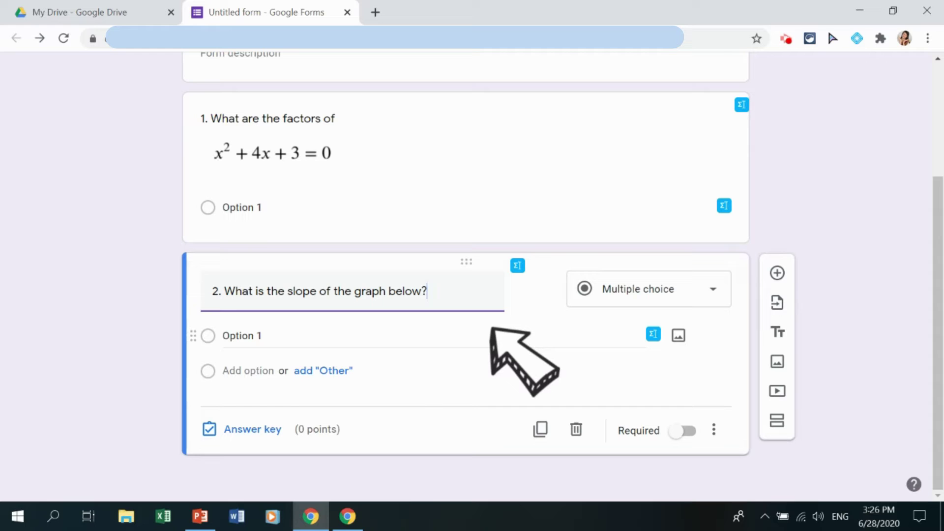
In EquatIO's Graph Editor, remove the leftover x²+4x+3=0 and plot y = 2x + 3
left_click(518, 266)
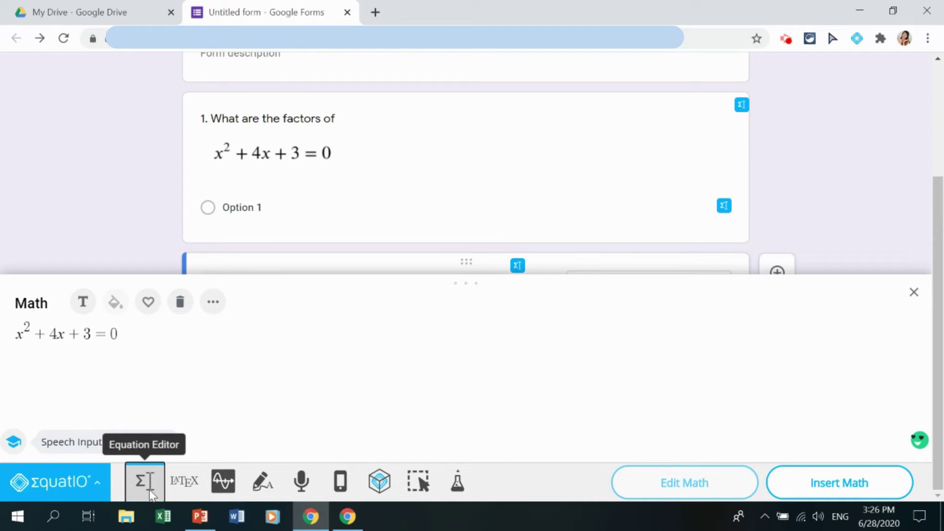
left_click(228, 480)
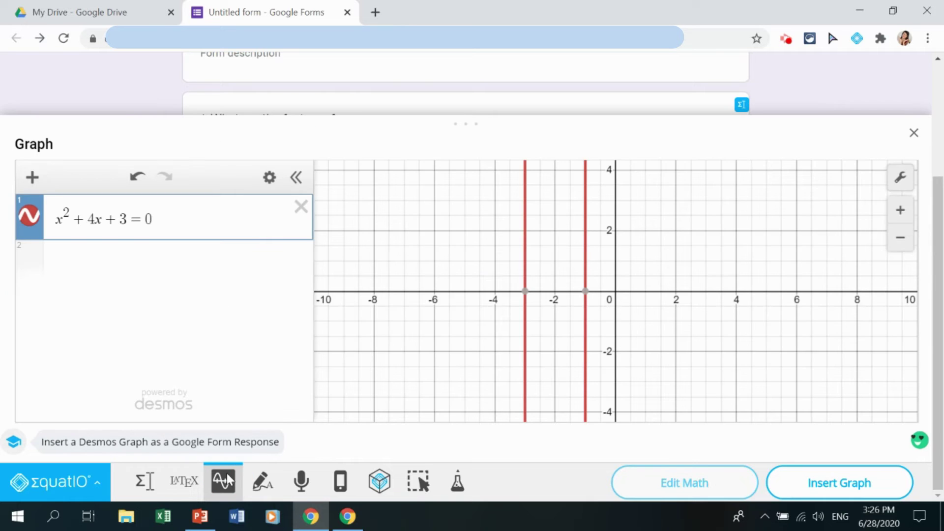
left_click(301, 206)
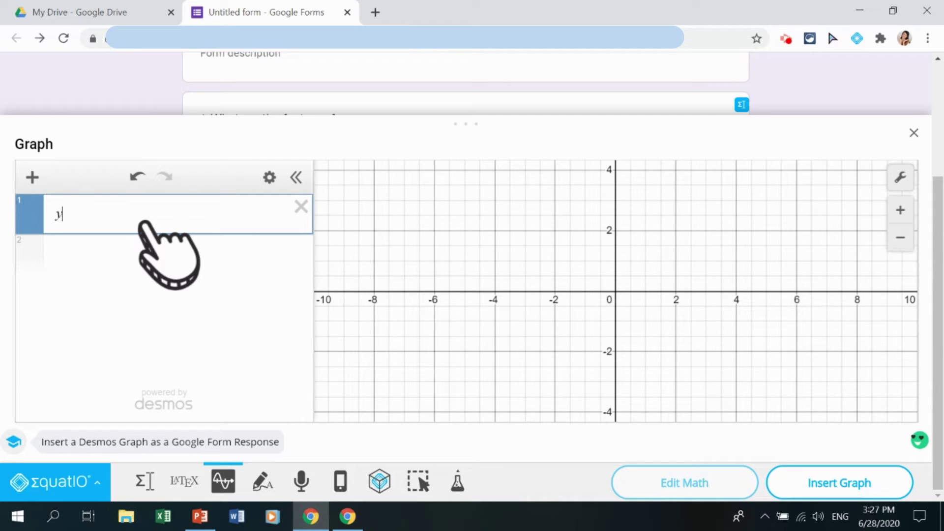
type("2x ")
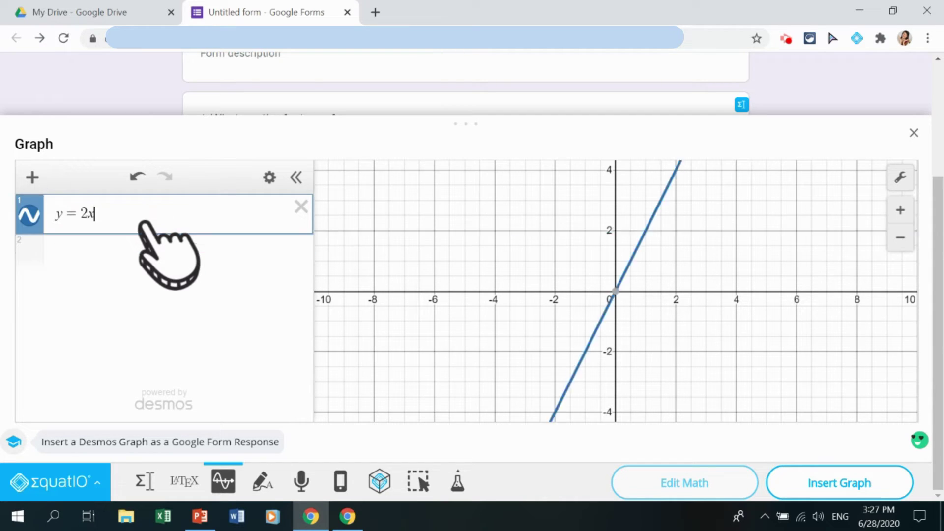
type("+ 3")
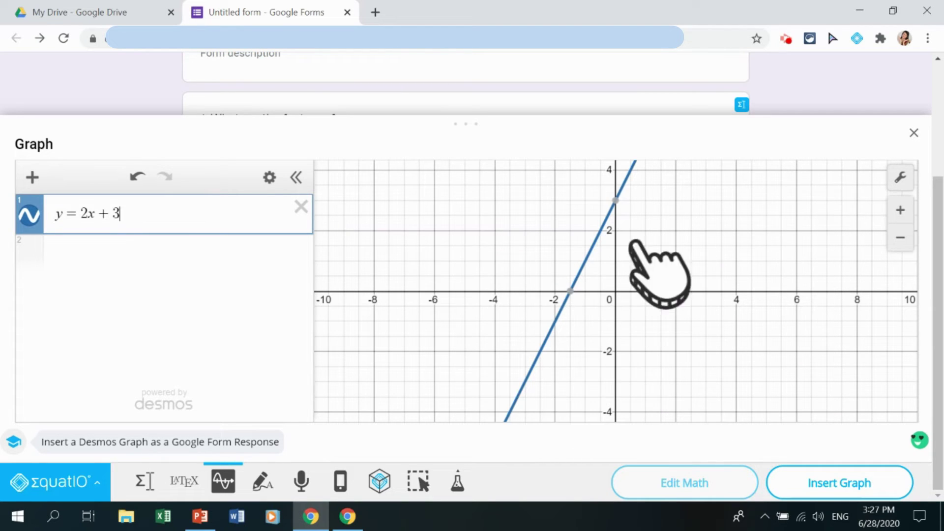
Insert the y = 2x + 3 graph into question 2 and drag its corner to shrink it
left_click(852, 483)
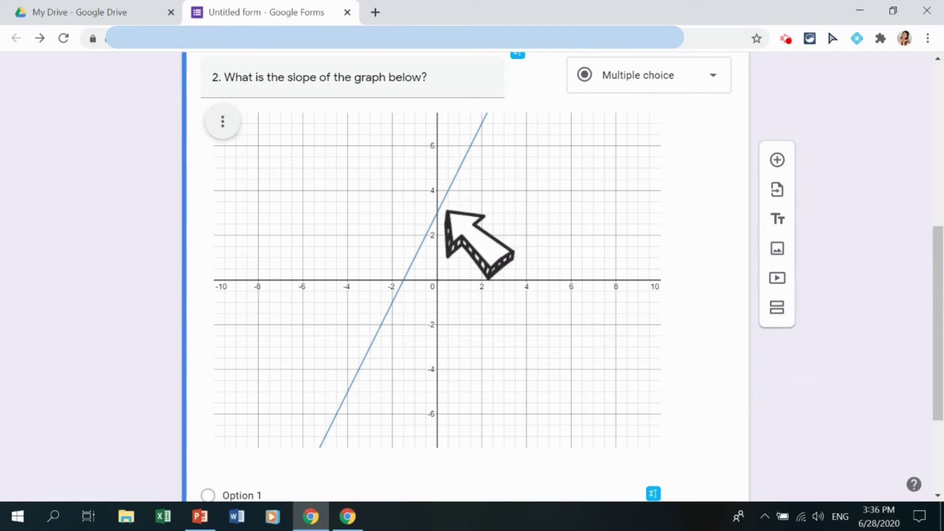
left_click(481, 257)
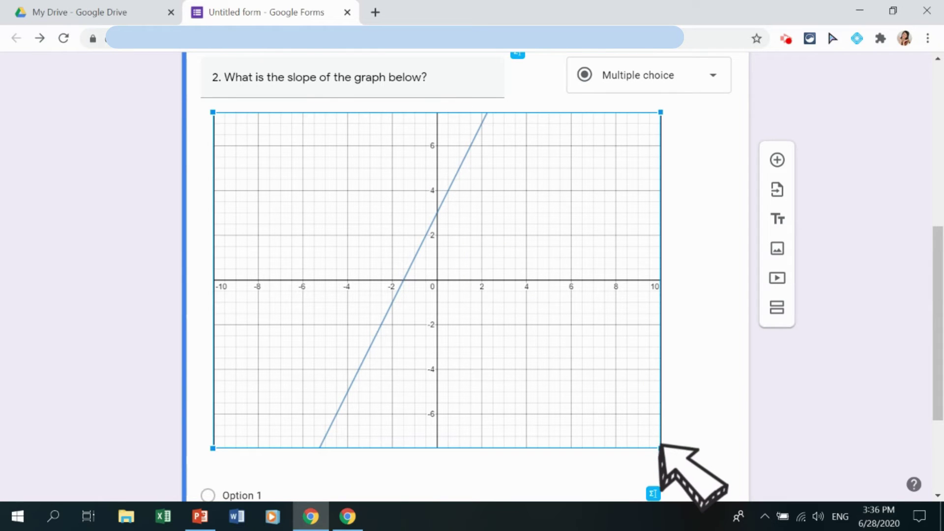
left_click_drag(661, 447, 477, 315)
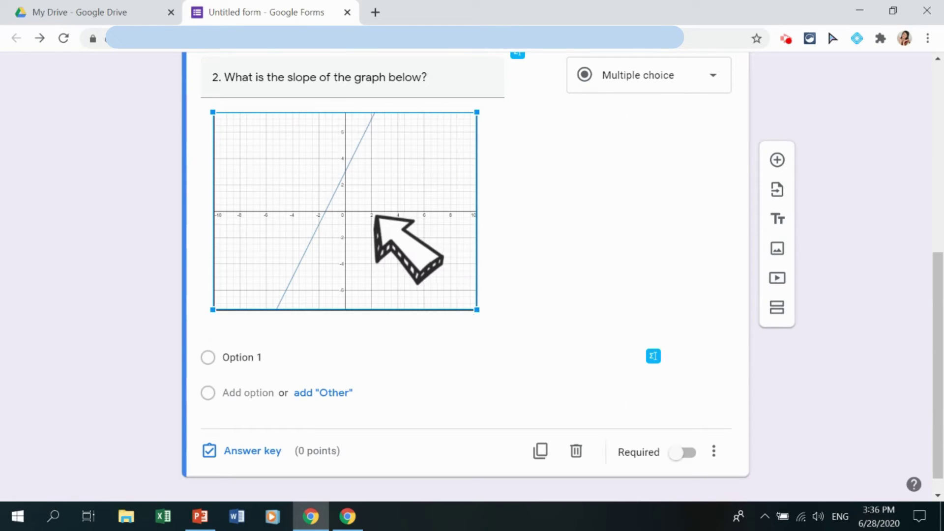
Add a third question, open EquatIO's Handwriting tool and delete the leftover x²+4x+3=0
left_click(779, 159)
mouse_move(940, 325)
left_mouse_down()
mouse_move(942, 374)
mouse_move(940, 328)
left_mouse_up()
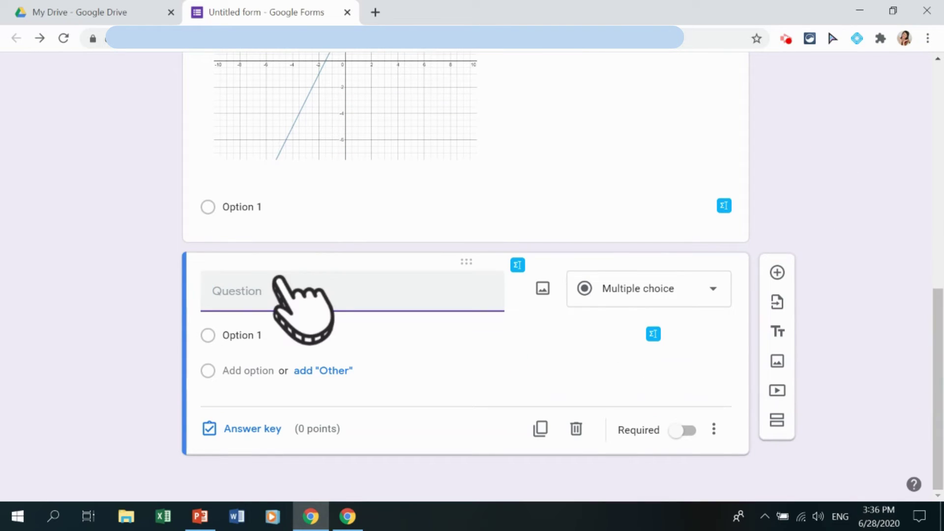
left_click(517, 265)
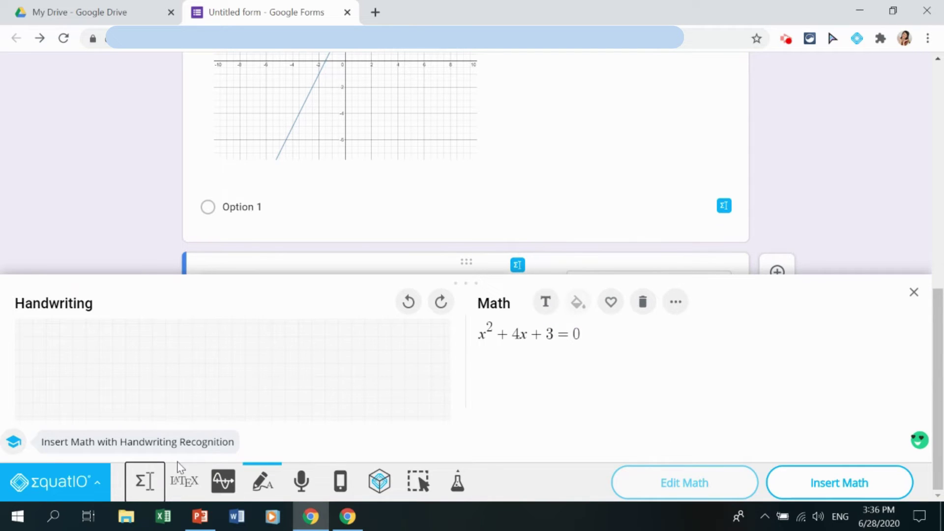
left_click(146, 489)
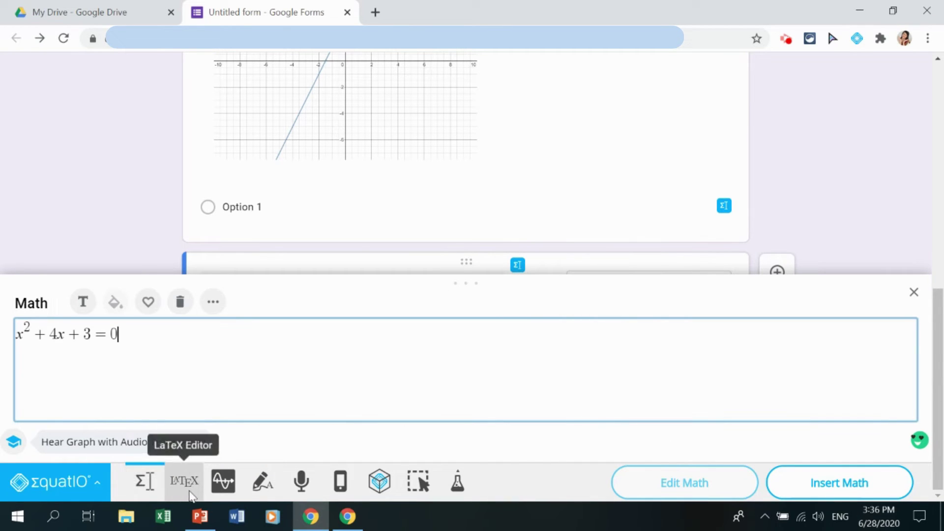
left_click(228, 486)
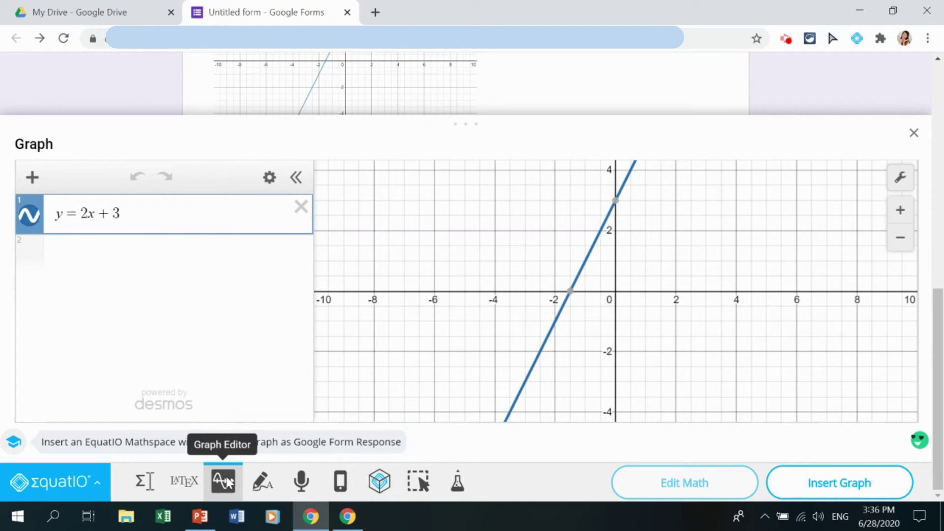
left_click(263, 482)
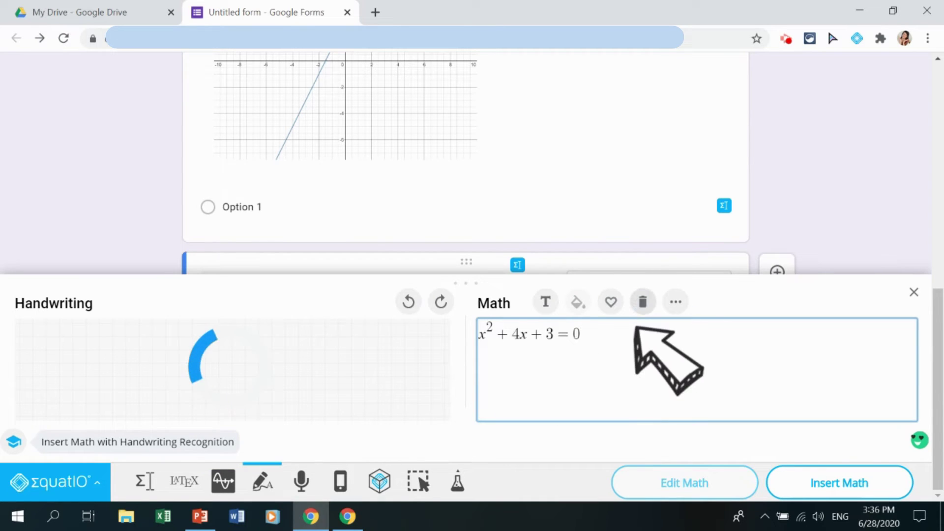
left_click_drag(612, 330, 457, 338)
key("BackSpace")
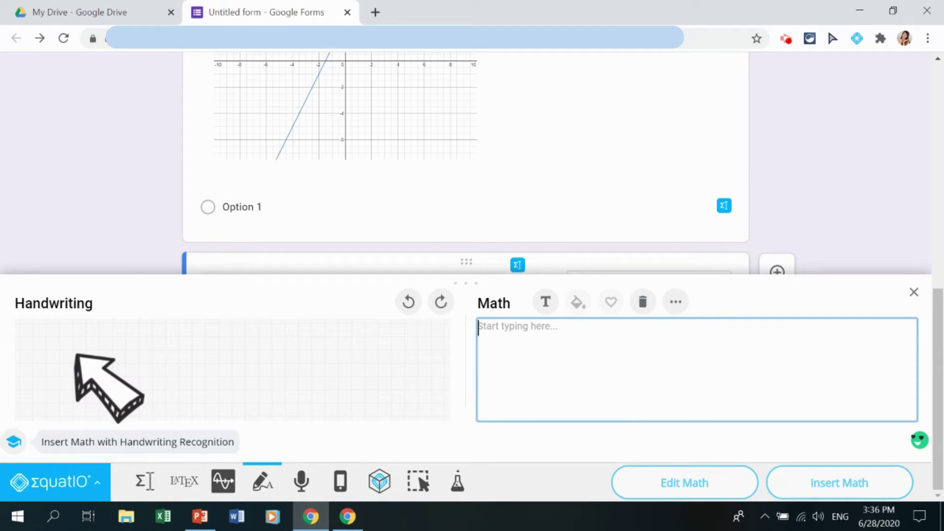
Handwrite x³ − 2x² + 5x − 1 = 0 on the pad and check the recognised equation
mouse_move(47, 352)
left_mouse_down()
mouse_move(77, 379)
mouse_move(73, 348)
mouse_move(47, 387)
left_mouse_up()
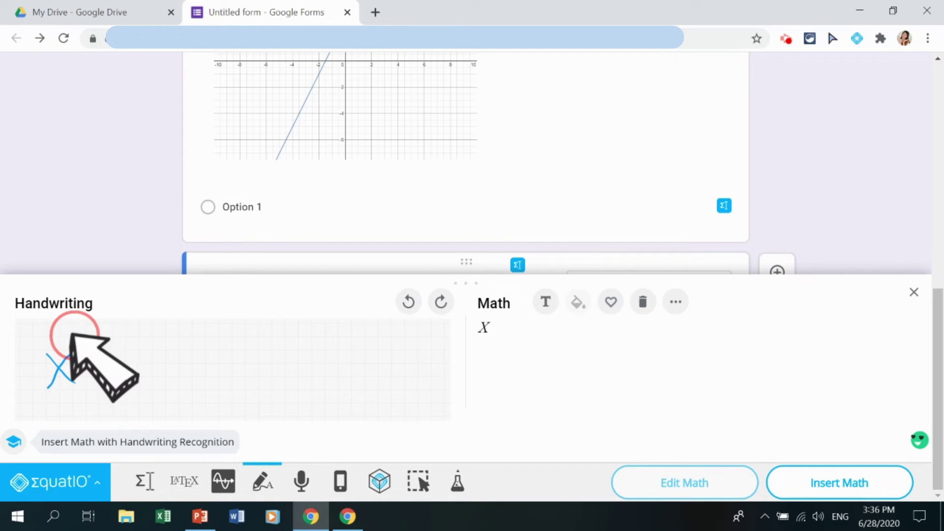
mouse_move(71, 334)
left_mouse_down()
mouse_move(80, 355)
mouse_move(114, 358)
left_mouse_up()
mouse_move(129, 355)
left_mouse_down()
mouse_move(143, 348)
mouse_move(135, 379)
mouse_move(158, 378)
left_mouse_up()
left_click_drag(165, 339, 195, 372)
left_click_drag(191, 329, 166, 377)
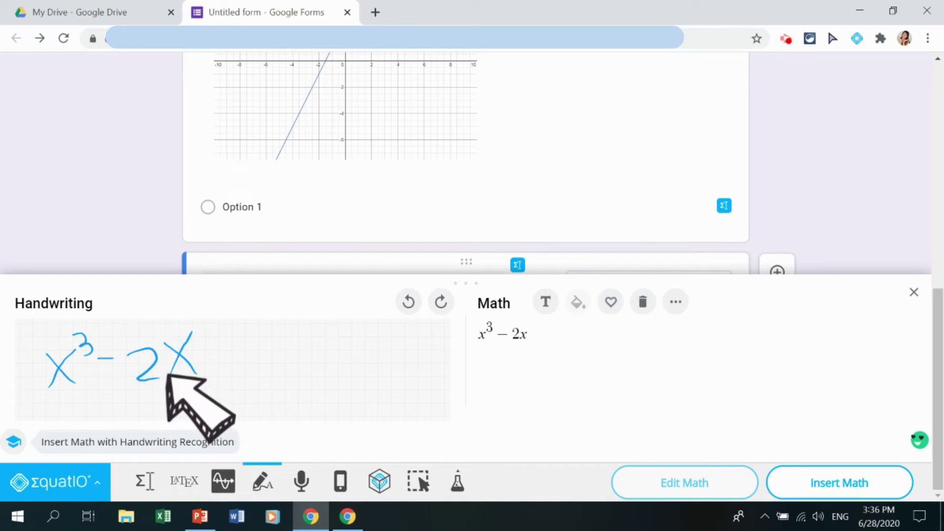
mouse_move(199, 333)
left_mouse_down()
mouse_move(202, 344)
mouse_move(252, 344)
mouse_move(253, 370)
left_mouse_up()
mouse_move(241, 349)
left_mouse_down()
mouse_move(269, 348)
mouse_move(317, 373)
mouse_move(315, 354)
mouse_move(336, 373)
mouse_move(325, 363)
mouse_move(318, 373)
mouse_move(363, 361)
mouse_move(377, 373)
mouse_move(414, 351)
mouse_move(398, 358)
mouse_move(435, 386)
mouse_move(430, 350)
left_mouse_up()
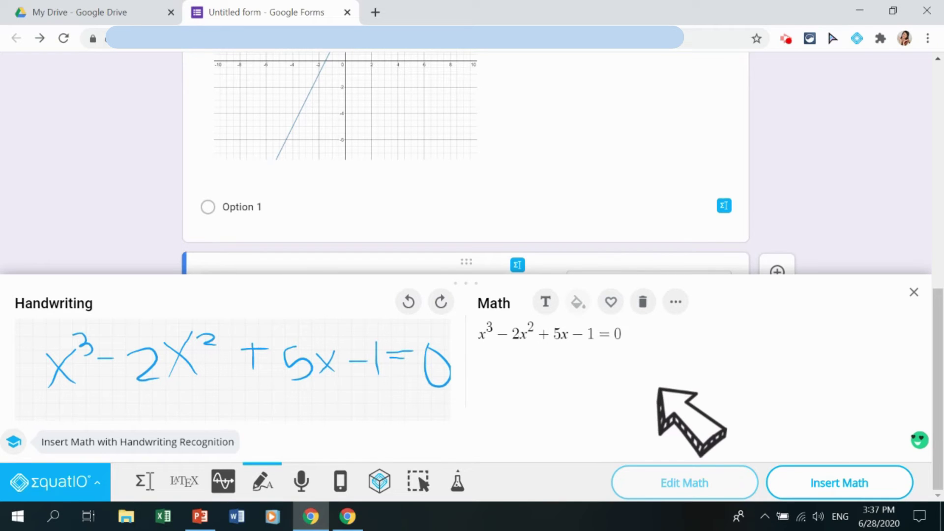
left_click_drag(634, 341, 476, 339)
left_click(672, 346)
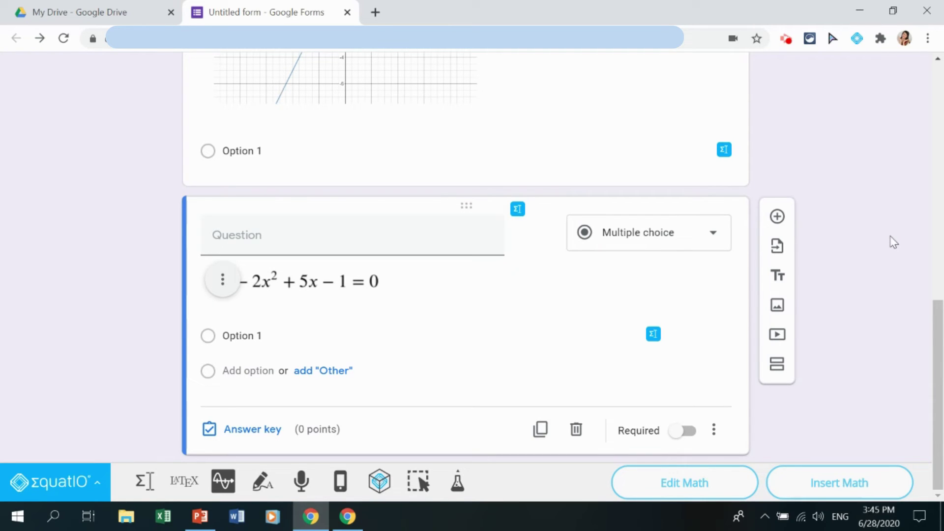
Dictate x³ + 5x² − 1 = 0 with Speech Input and insert it under Option 1
left_click(300, 484)
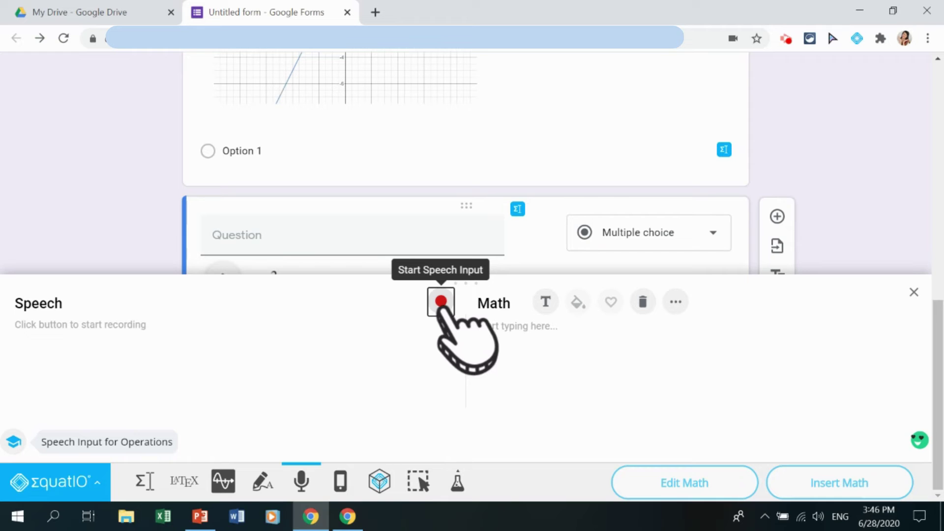
left_click(441, 302)
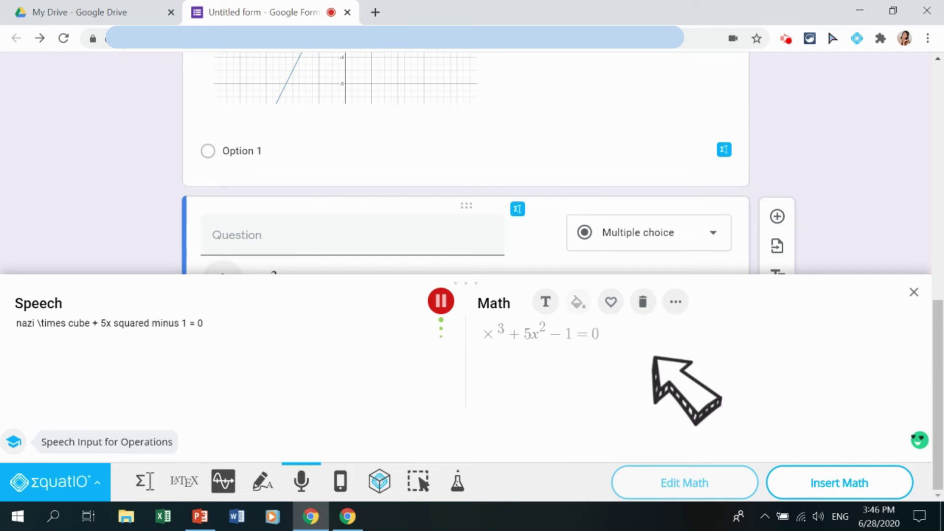
left_click(822, 475)
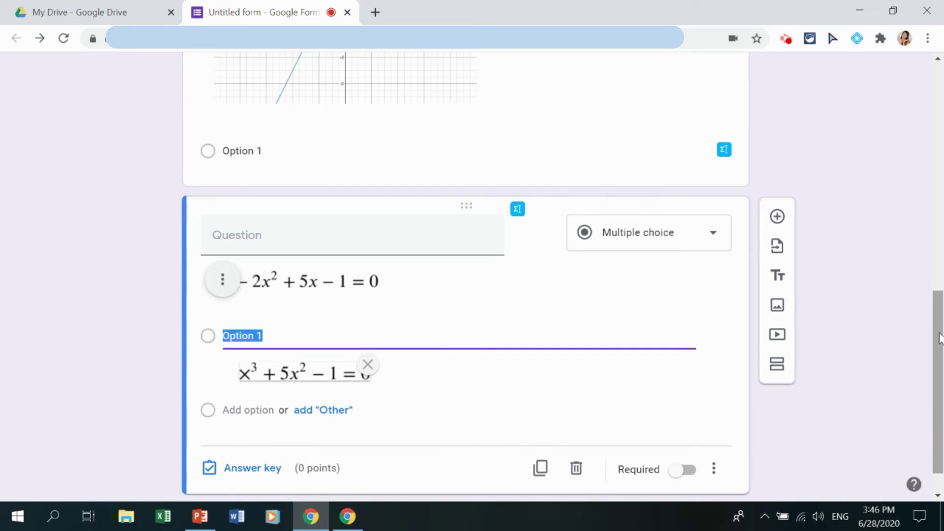
Scroll the form and launch a blank EquatIO mathspace in a new tab
scroll(941, 339, "down", 1)
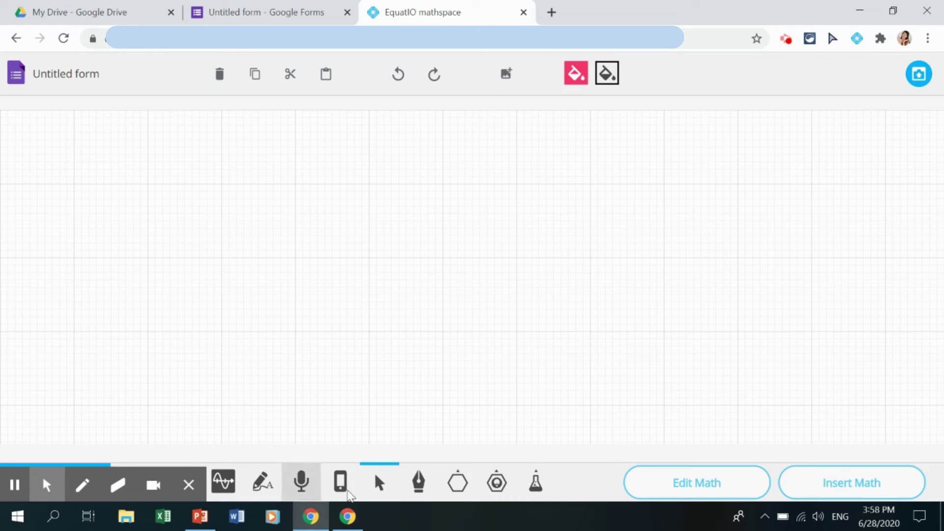
Draw a pink trapezoid in the centre of the mathspace canvas
left_click(457, 483)
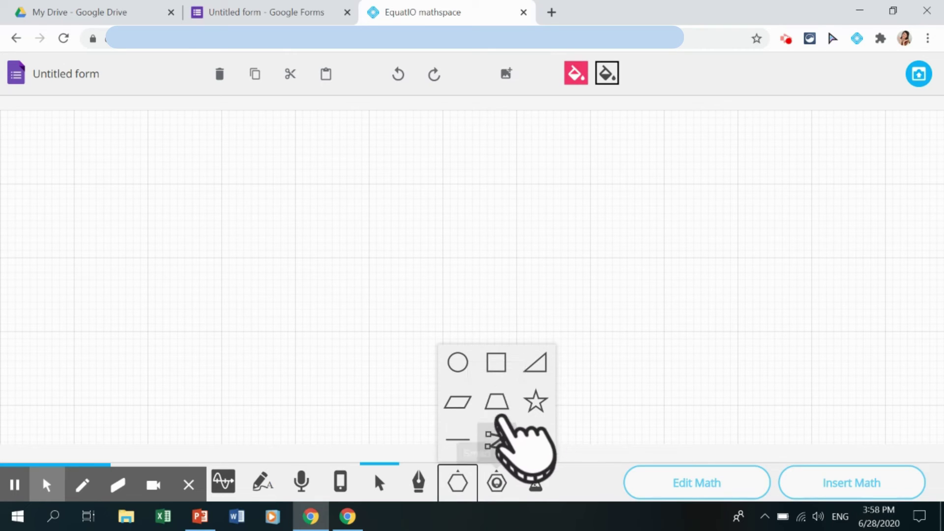
left_click(499, 402)
left_click_drag(341, 151, 671, 413)
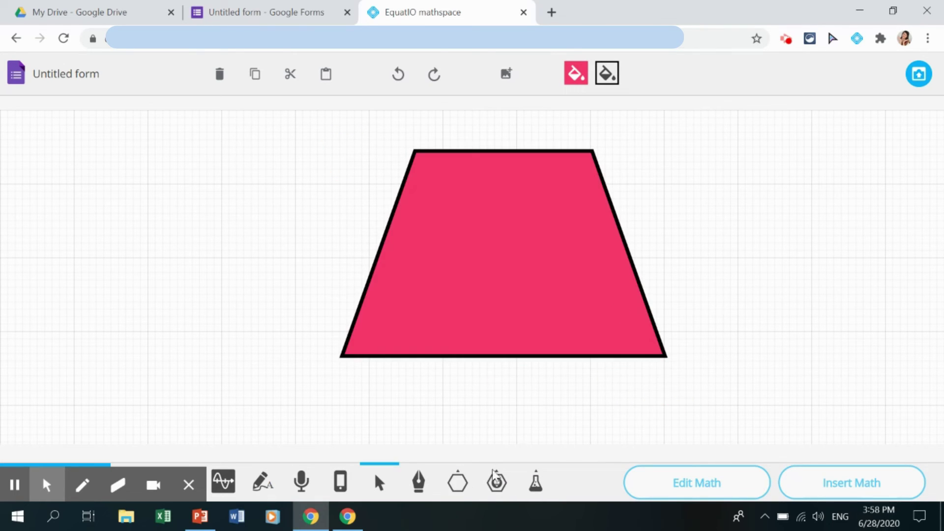
Place an Angle Measure on the trapezoid's lower-left corner
left_click(512, 484)
left_click(538, 399)
left_click(384, 326)
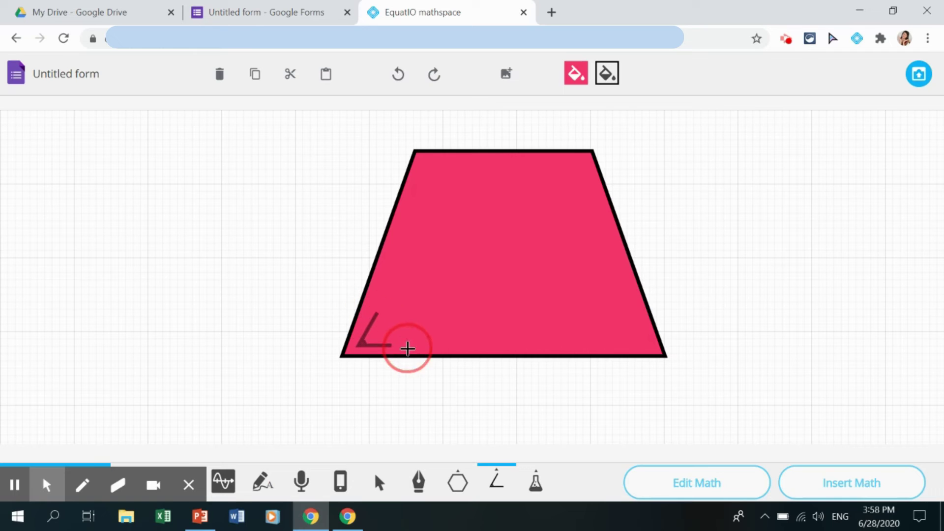
left_click(448, 356)
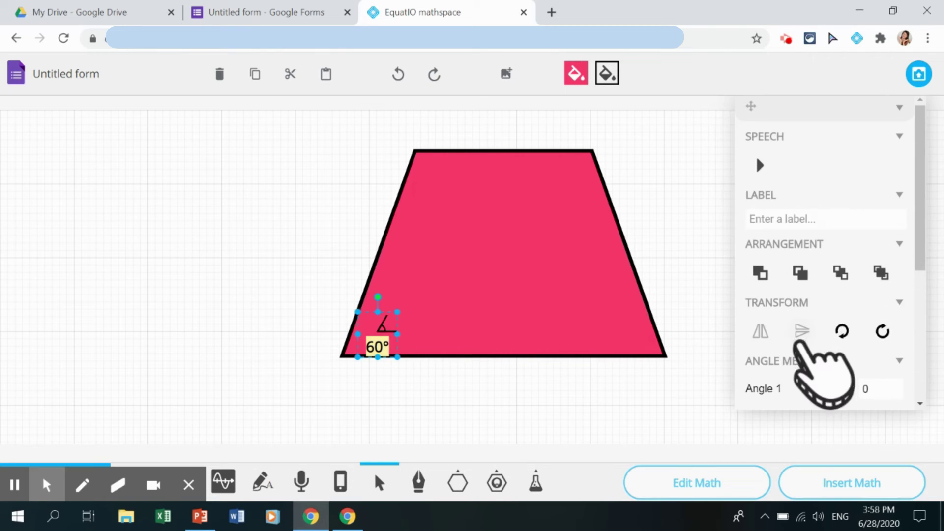
left_click_drag(921, 238, 922, 334)
Move the marker onto the bottom-left vertex and set the angle to 74°
double_click(868, 244)
type("55")
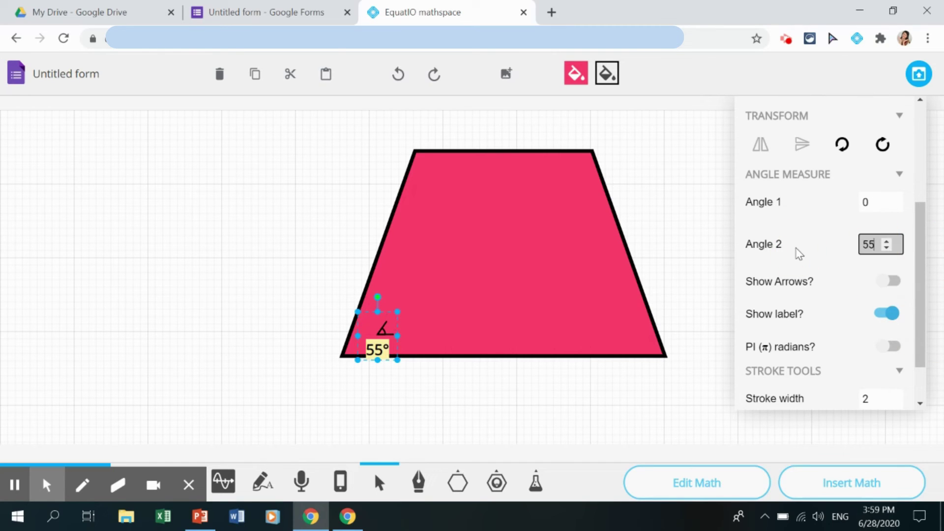
key("BackSpace")
key("BackSpace")
type("75")
key("BackSpace")
type("2")
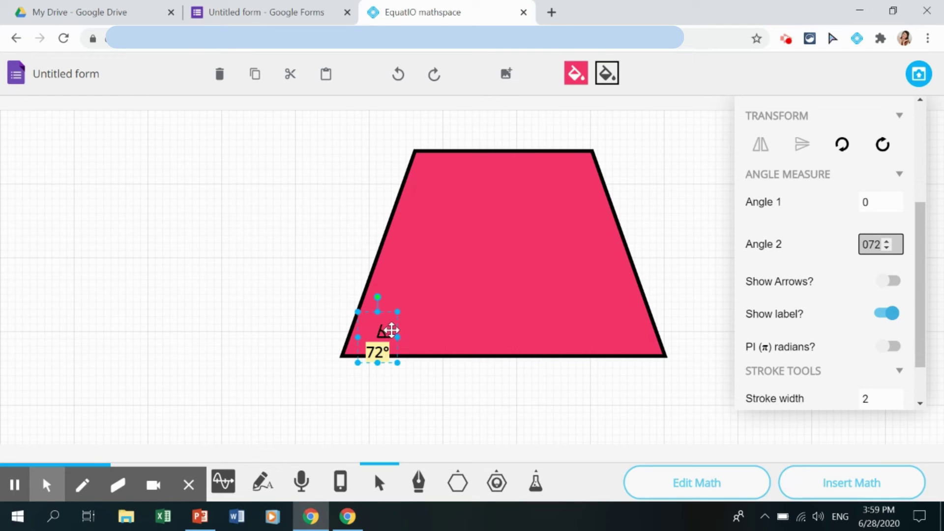
left_click_drag(390, 331, 359, 348)
key("BackSpace")
key("BackSpace")
key("BackSpace")
type("65")
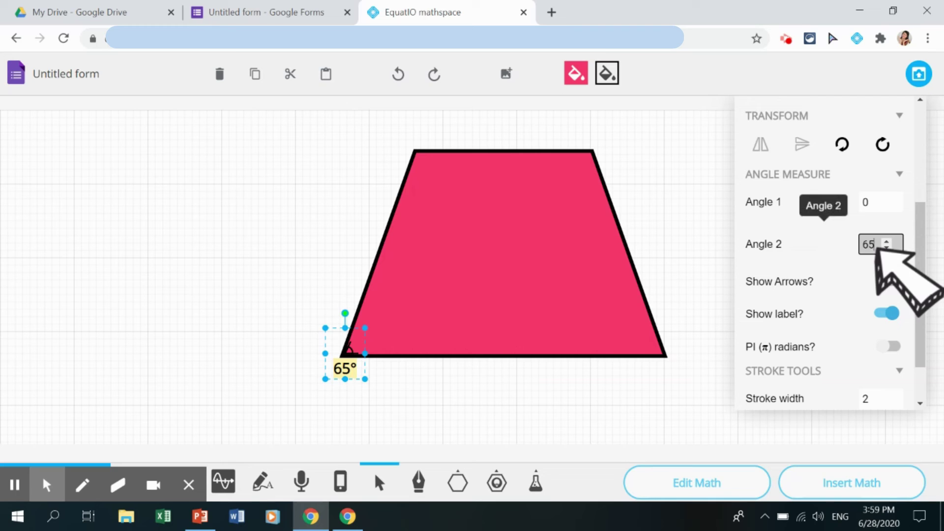
key("BackSpace")
key("BackSpace")
type("73")
key("BackSpace")
type("4")
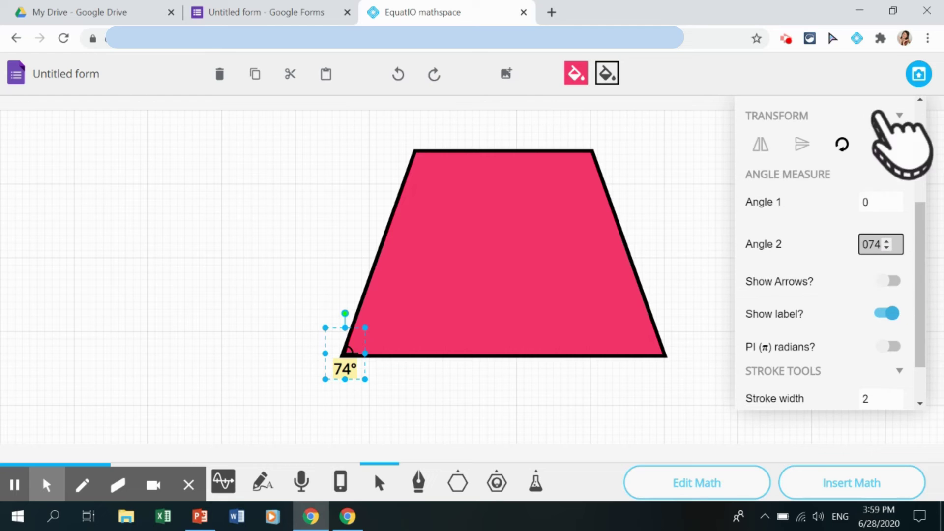
Deselect and reselect the 74° angle marker to confirm it
left_click(716, 173)
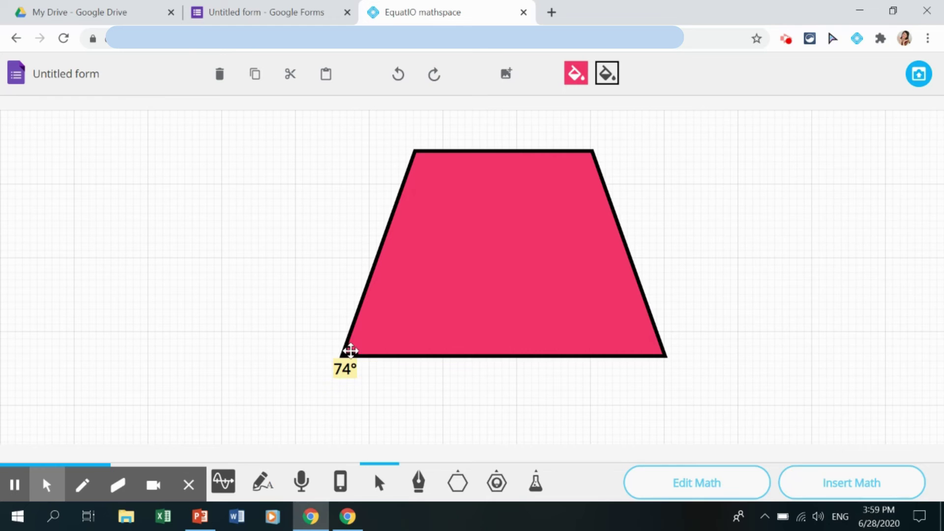
left_click(352, 344)
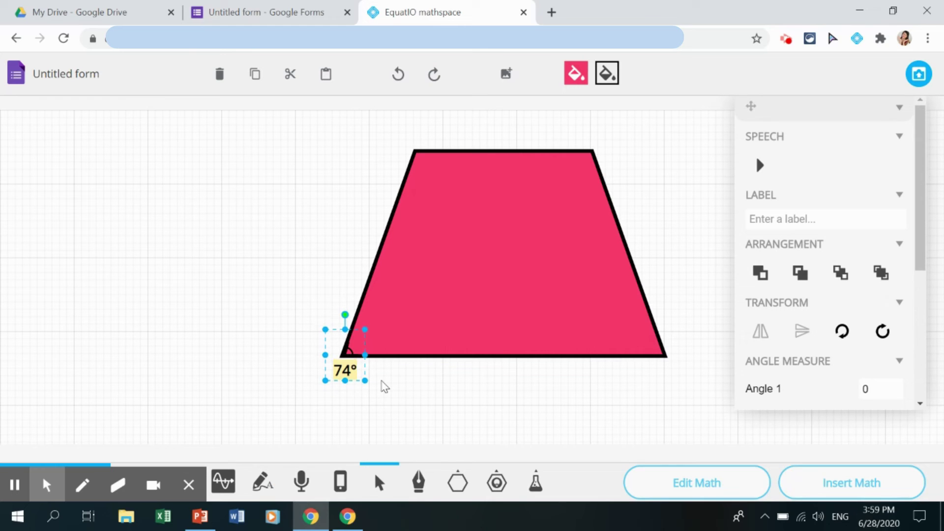
left_click(438, 383)
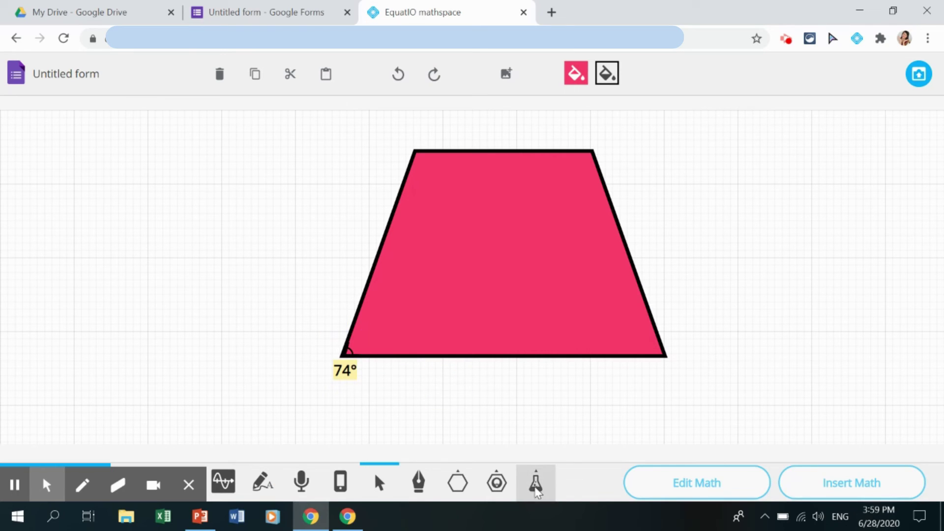
left_click(535, 482)
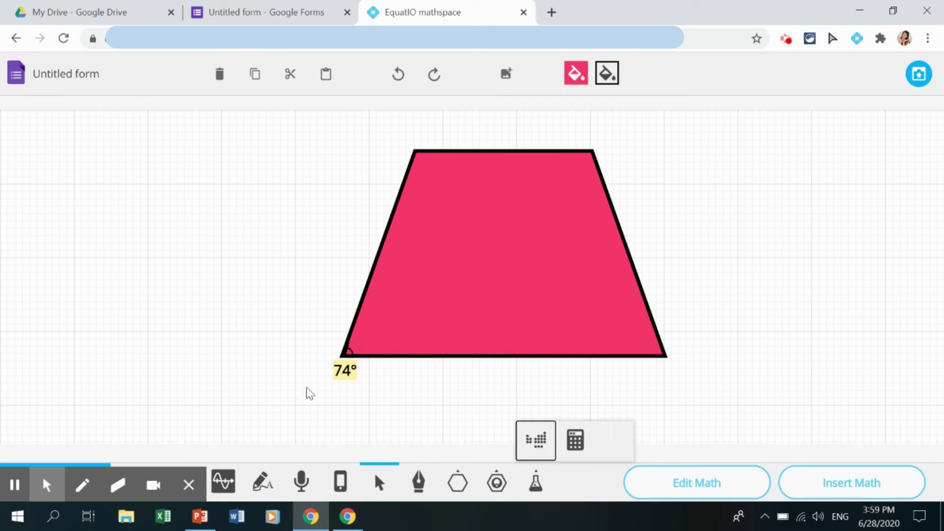
Back in the form, capture Option 1's equation with EquatIO Screenshot Reader
left_click(265, 12)
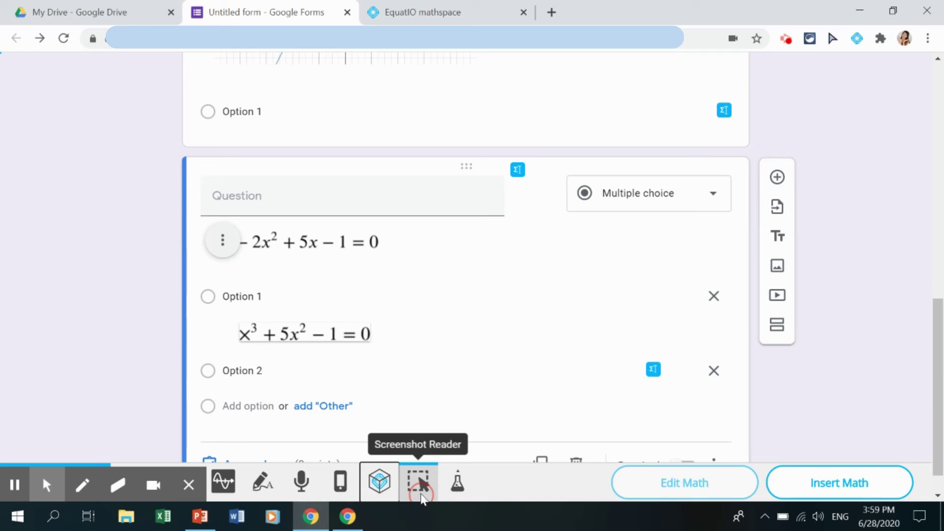
left_click(424, 486)
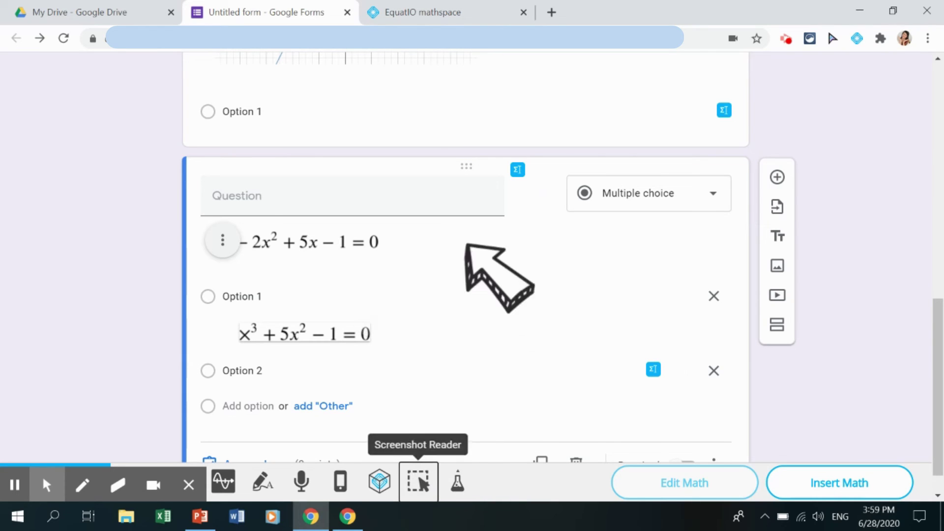
left_click(422, 487)
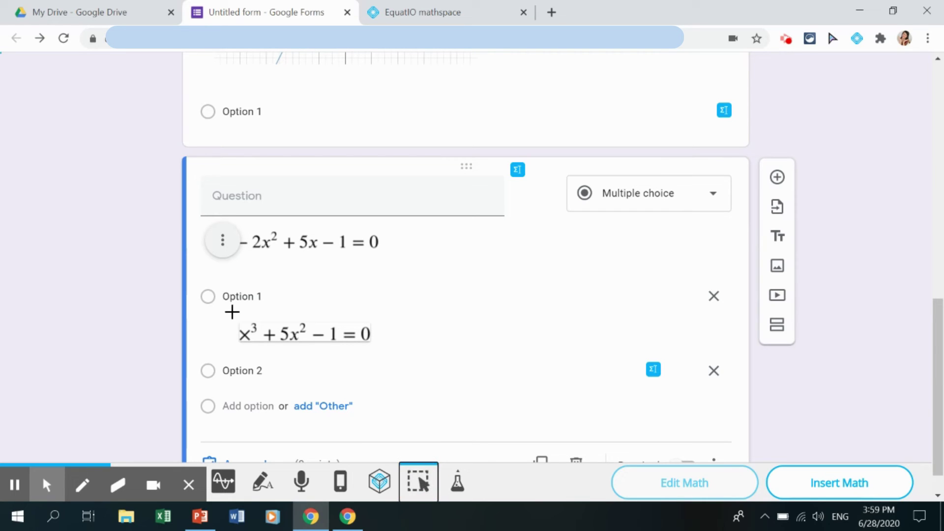
left_click_drag(230, 312, 397, 354)
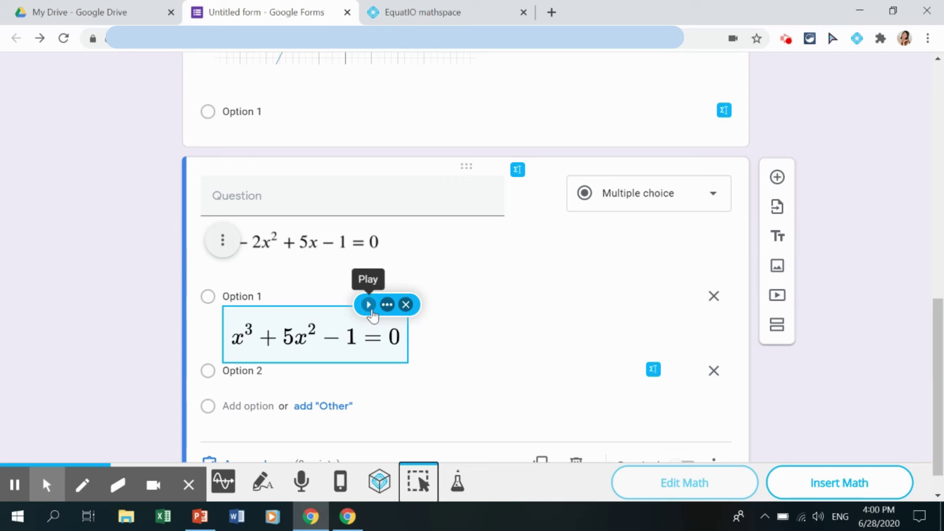
Play the captured x³ + 5x² − 1 = 0 aloud, then close the capture box
left_click(369, 305)
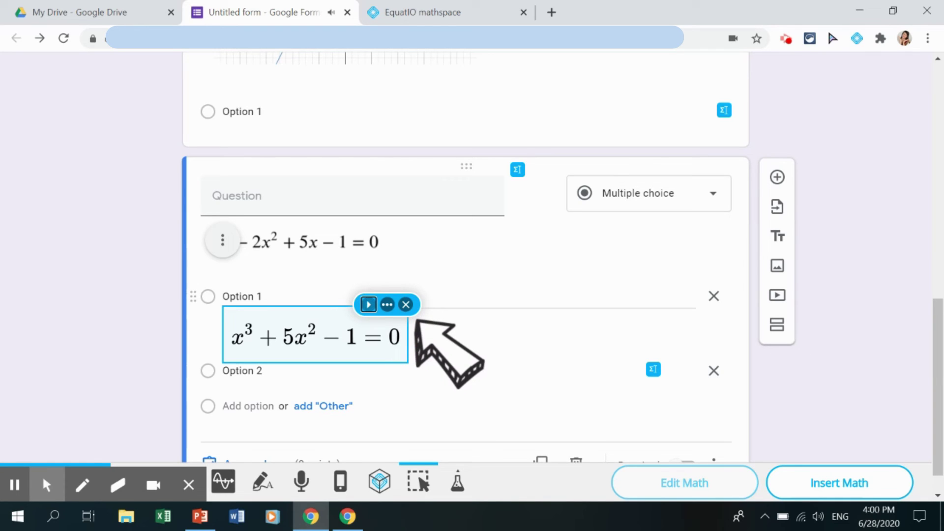
left_click(388, 306)
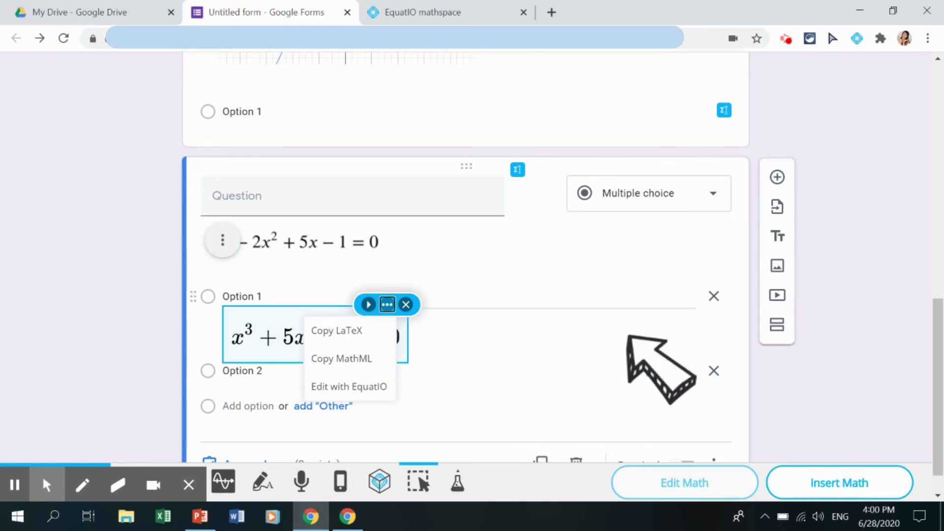
left_click(362, 329)
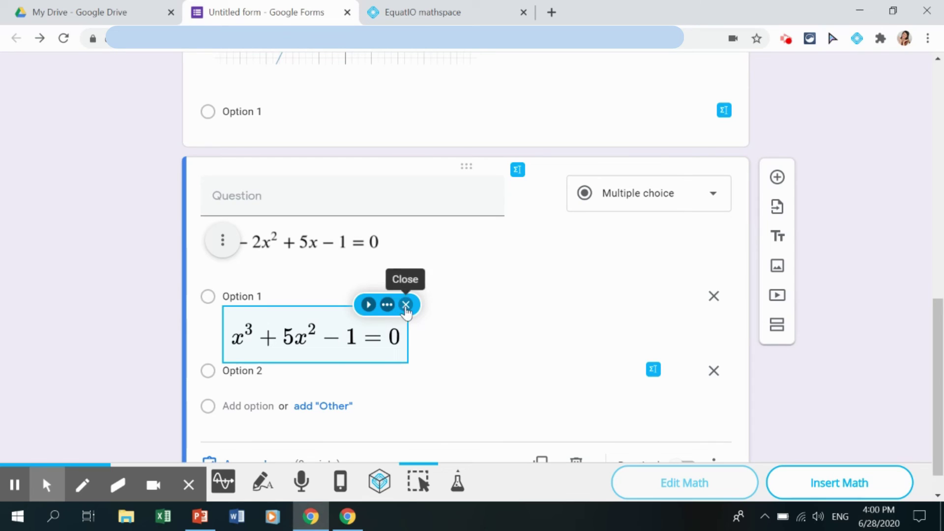
left_click(406, 305)
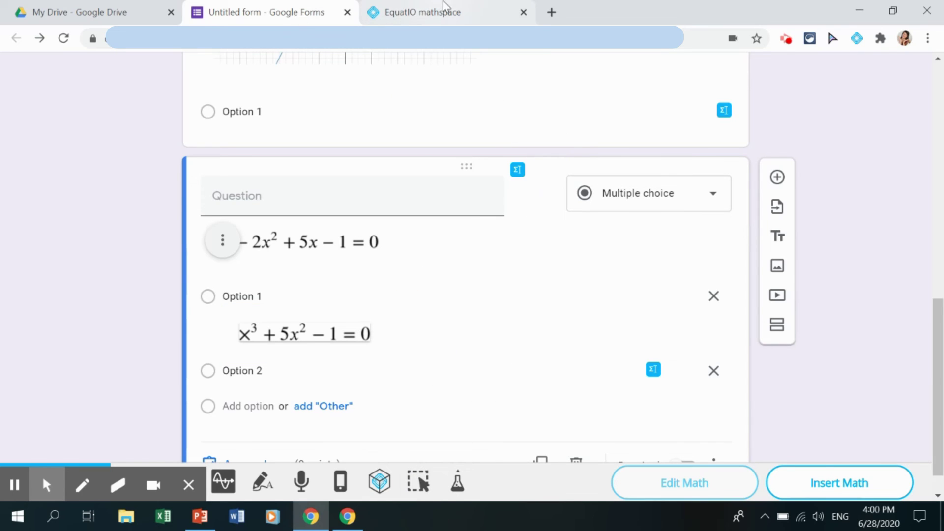
Open google.com in a new browser tab
left_click(554, 13)
type("g\\")
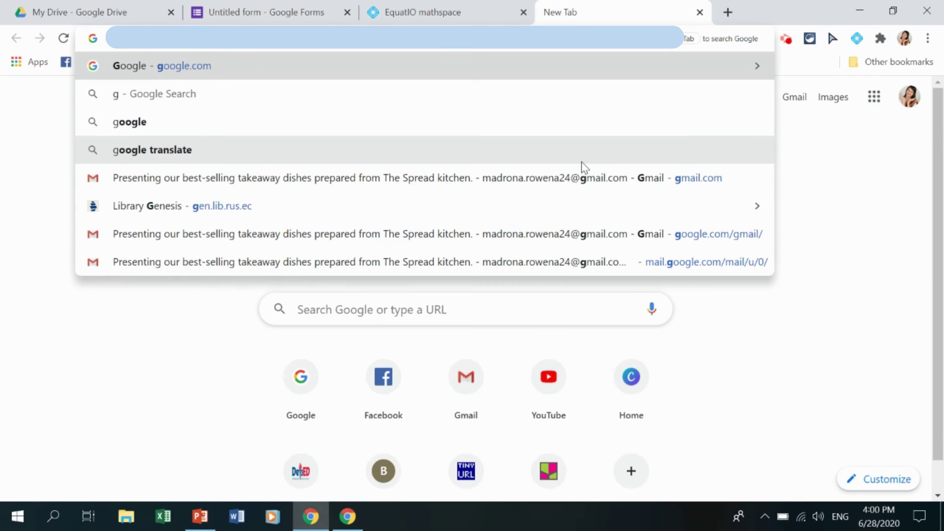
type("oo")
key("Return")
left_click(458, 275)
left_click(189, 485)
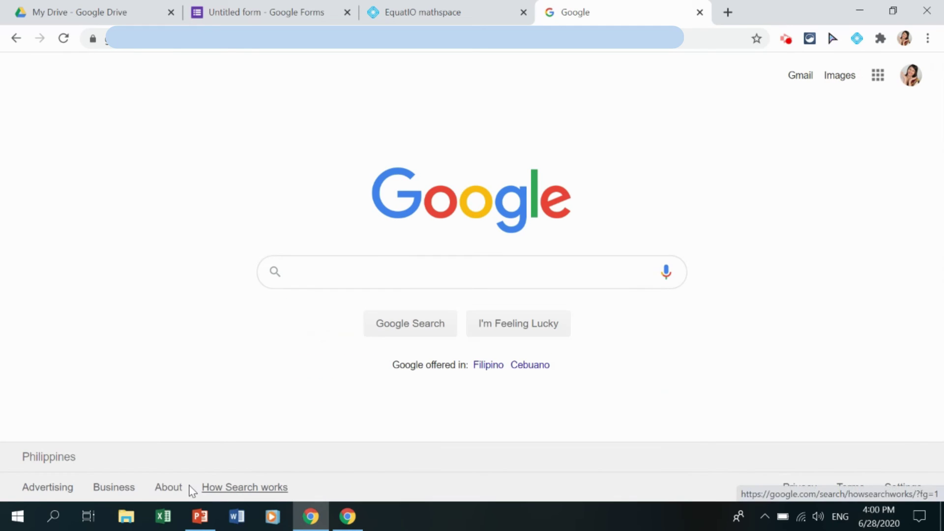
Search 'quadratic formula' and preview the first image result
left_click(457, 264)
type("quadra")
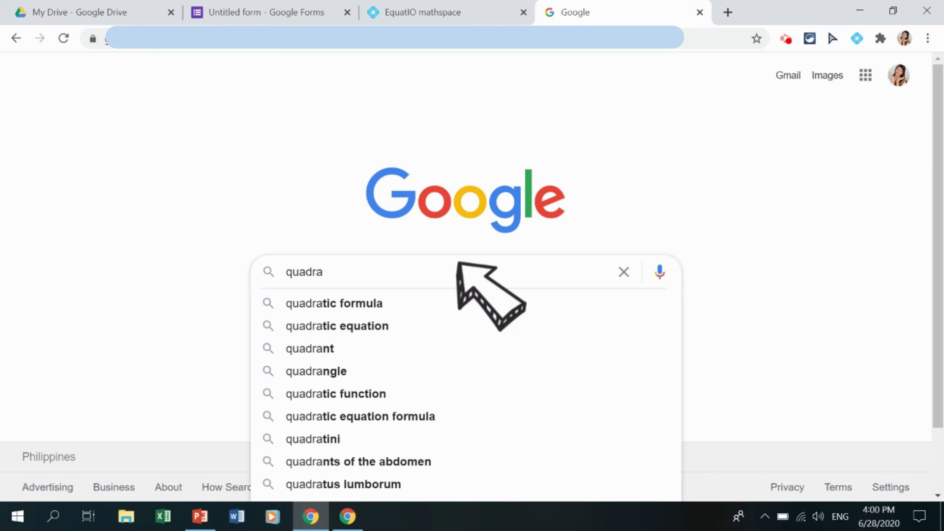
key("Down")
key("Return")
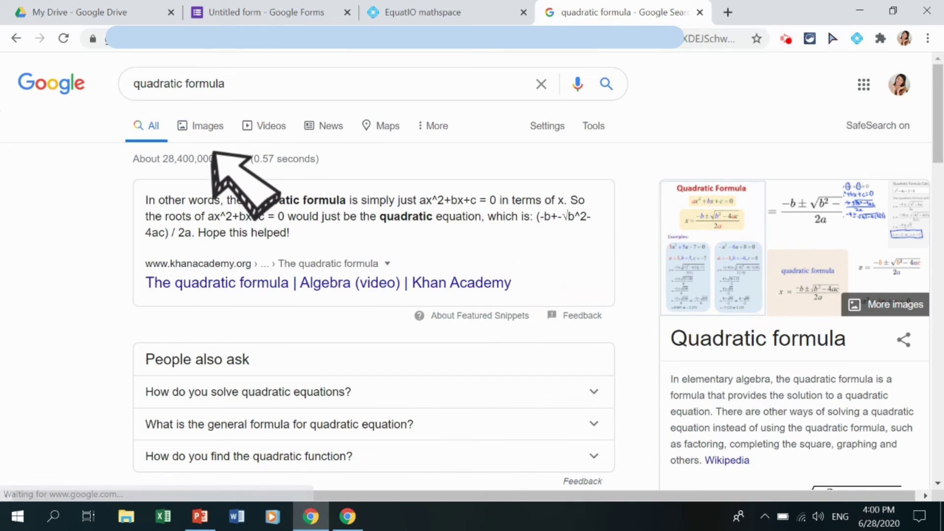
left_click(207, 129)
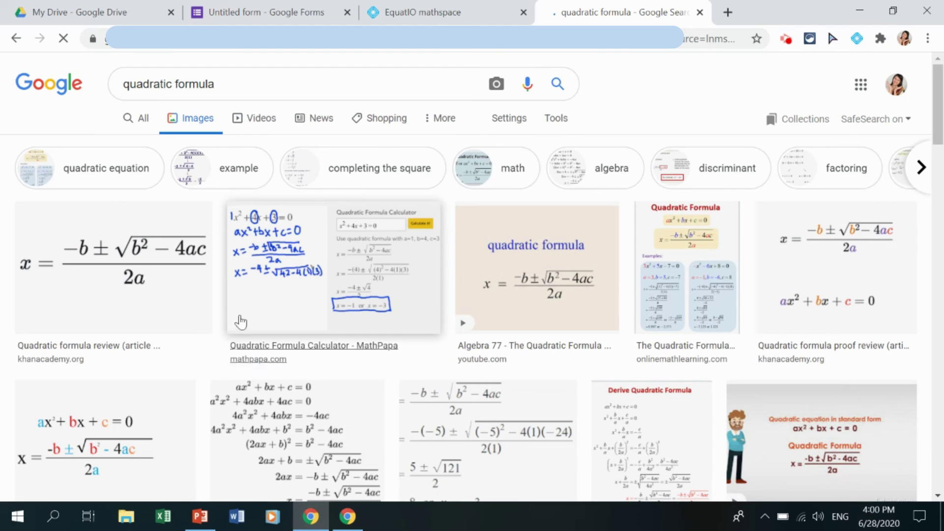
left_click(140, 275)
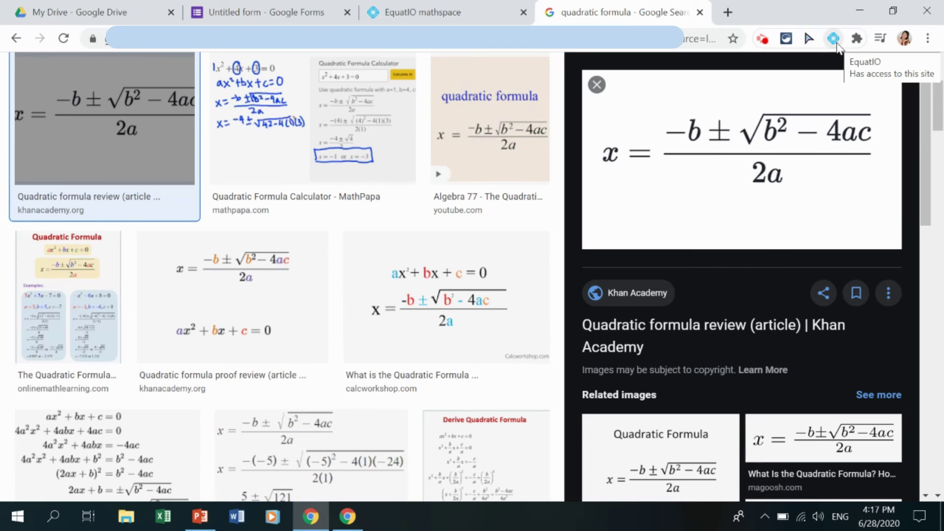
Capture the quadratic formula from the preview image with EquatIO's screenshot tool
left_click(835, 41)
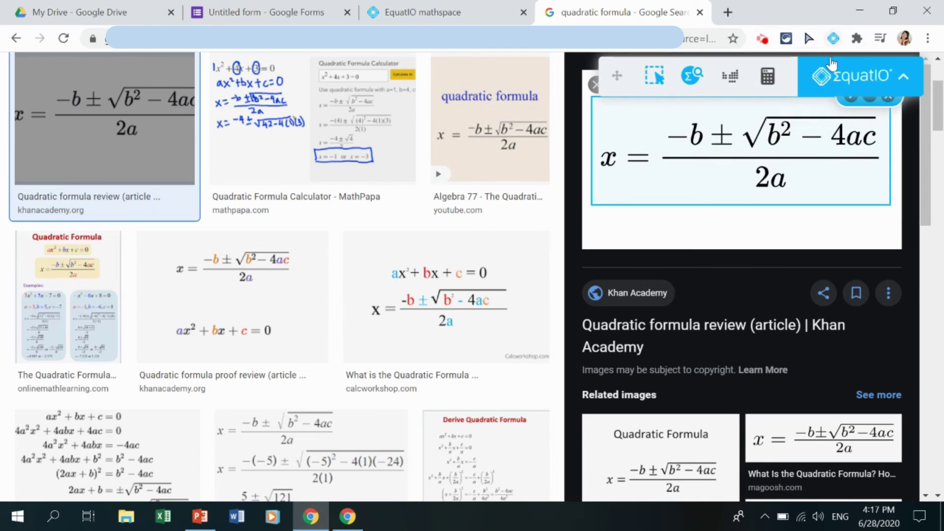
left_click(656, 79)
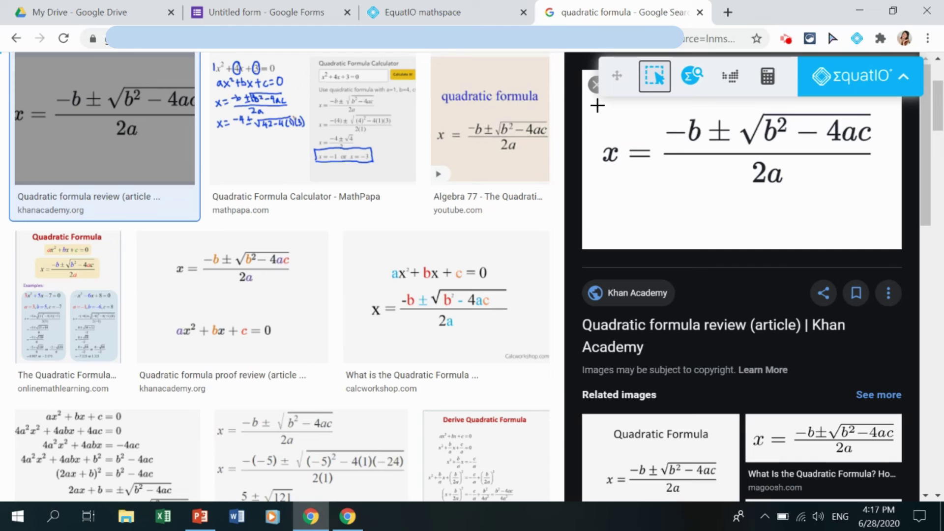
left_click_drag(597, 106, 881, 190)
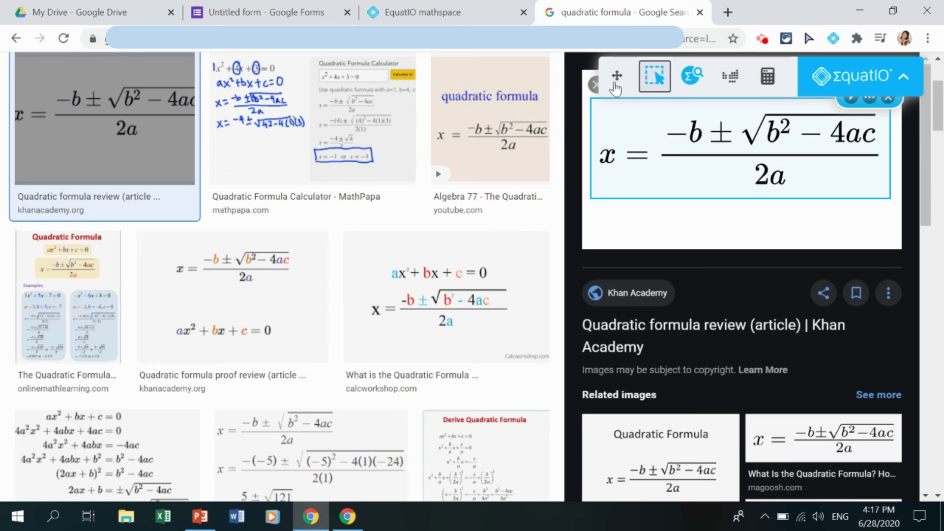
left_click_drag(617, 75, 559, 301)
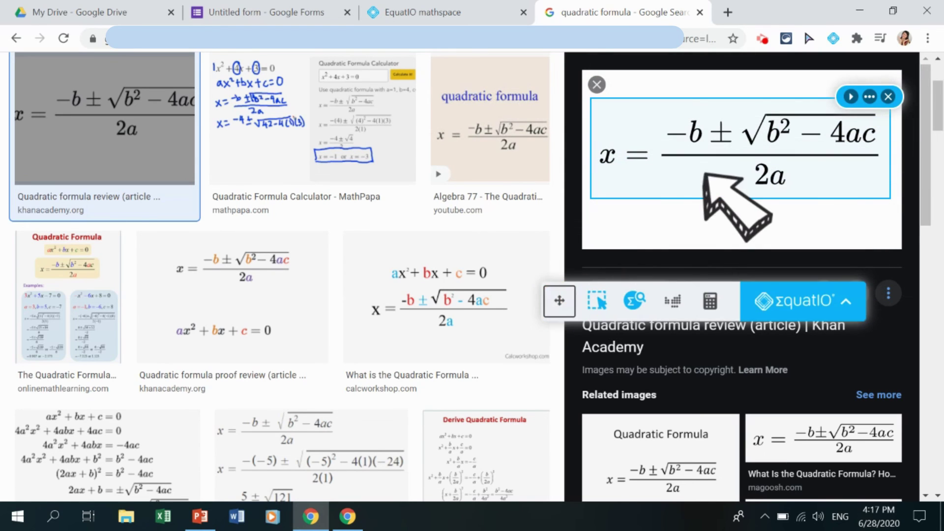
Copy the captured formula as LaTeX and return to the Untitled form tab
left_click(871, 99)
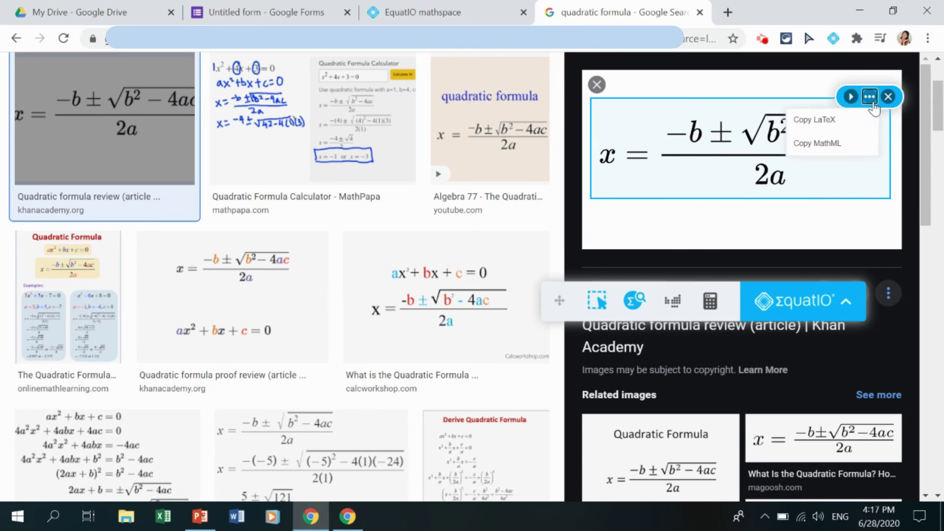
left_click(833, 127)
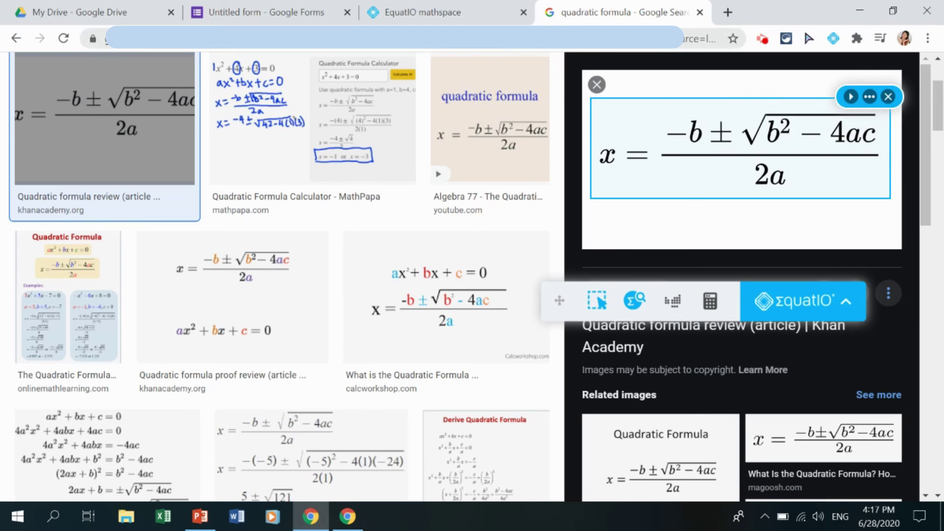
left_click(253, 7)
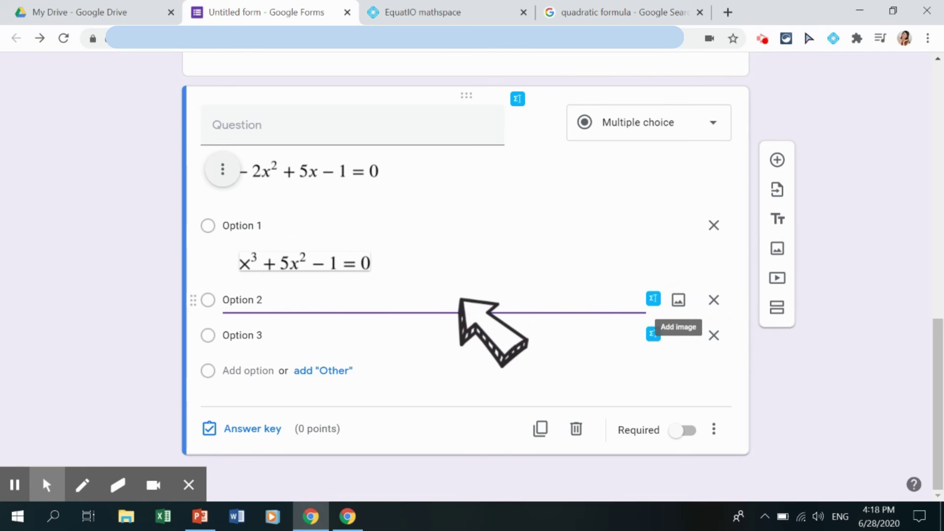
Clear Option 2's placeholder text and empty EquatIO's math box
left_click_drag(460, 300, 142, 333)
key("BackSpace")
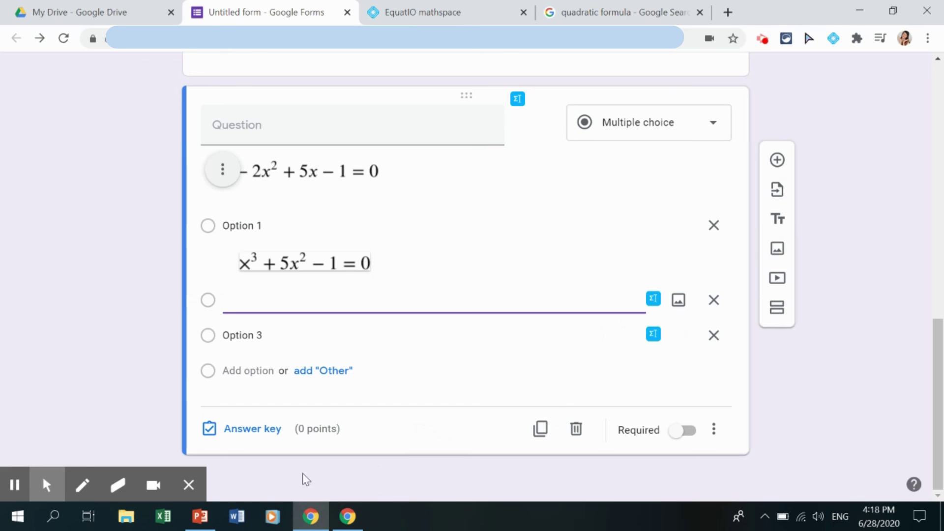
left_click(188, 485)
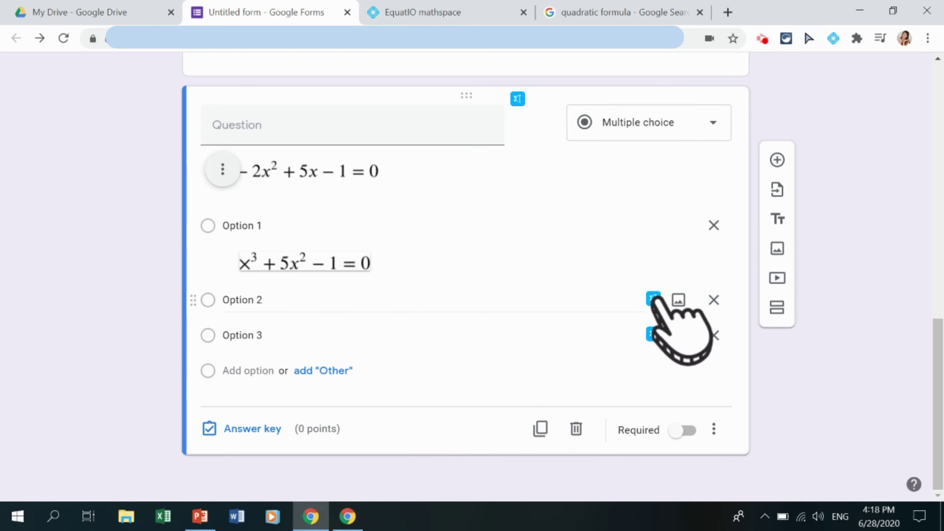
left_click(653, 298)
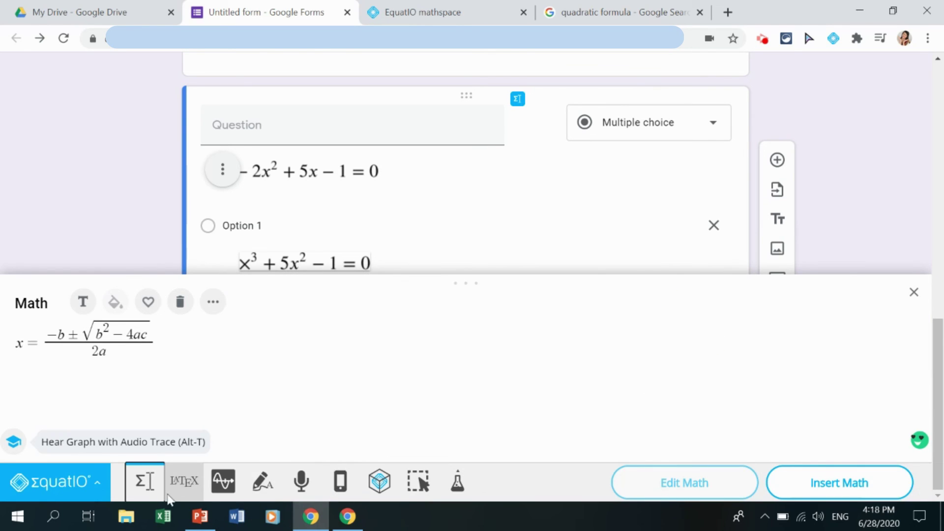
left_click_drag(190, 355, 1, 375)
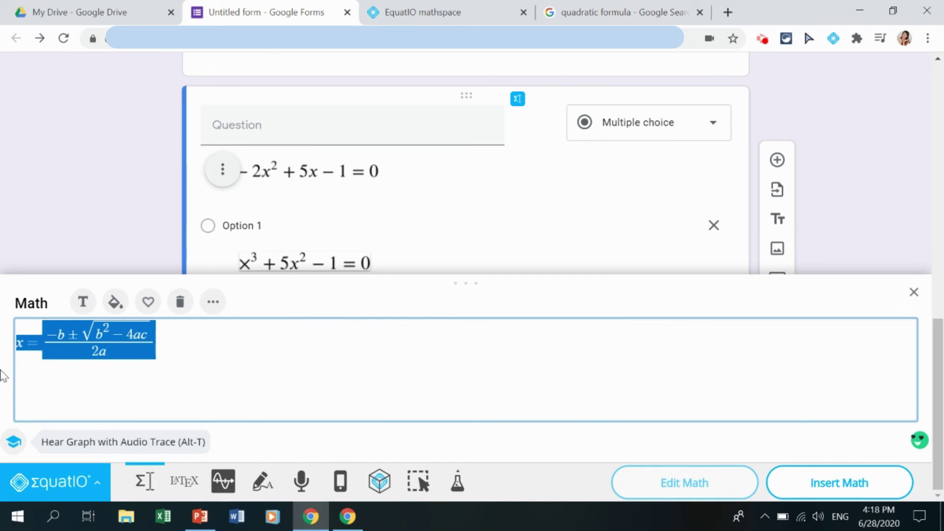
key("BackSpace")
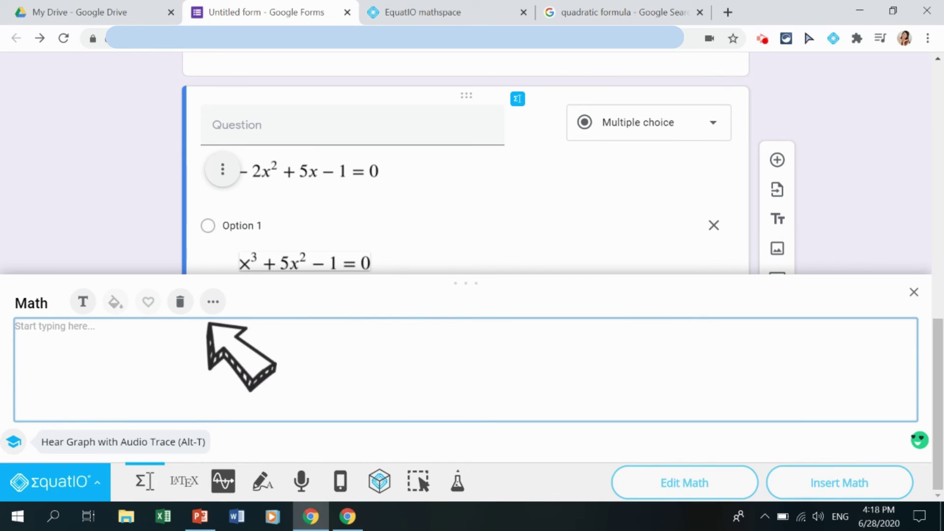
left_click(136, 484)
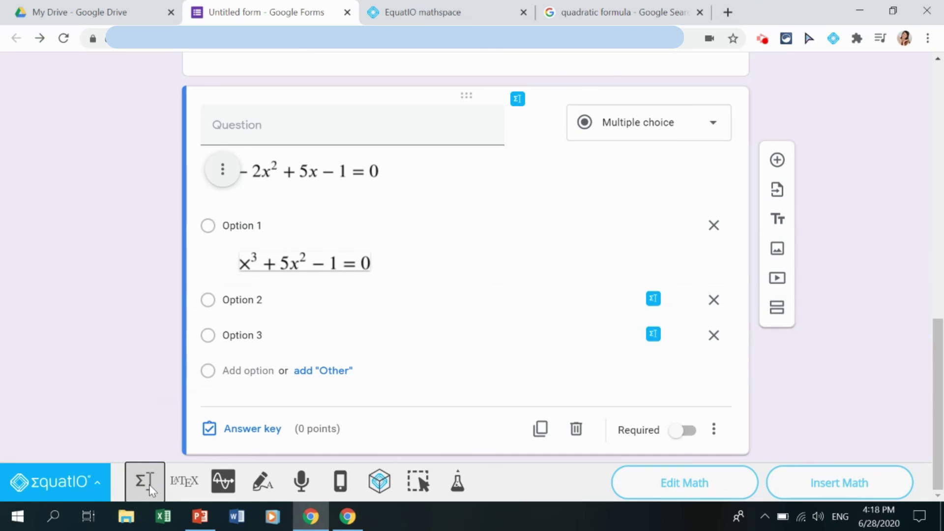
left_click(151, 485)
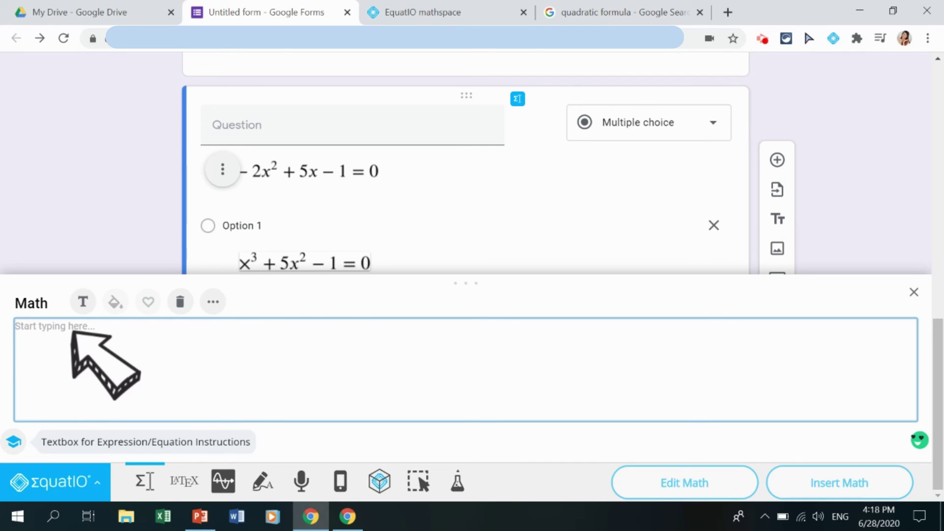
Paste the quadratic formula LaTeX and insert it as an image under Option 2
key("ctrl+v")
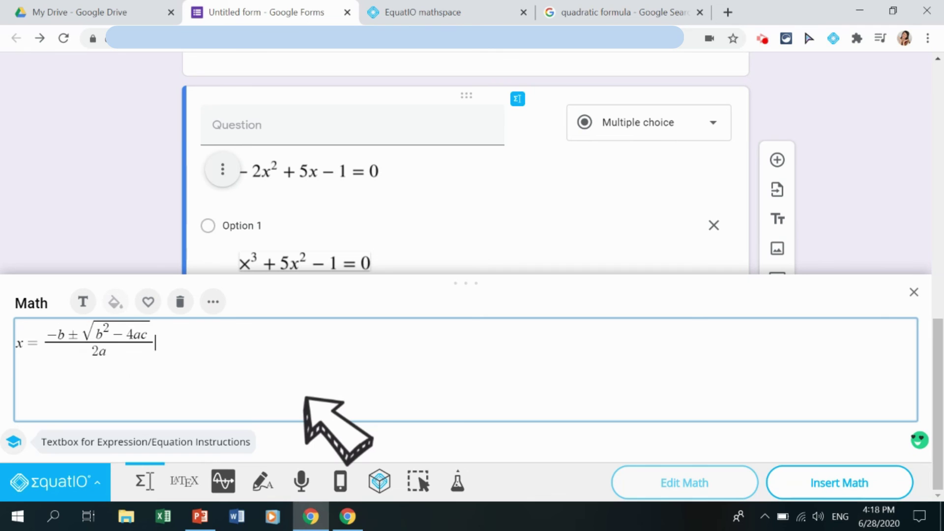
left_click(568, 10)
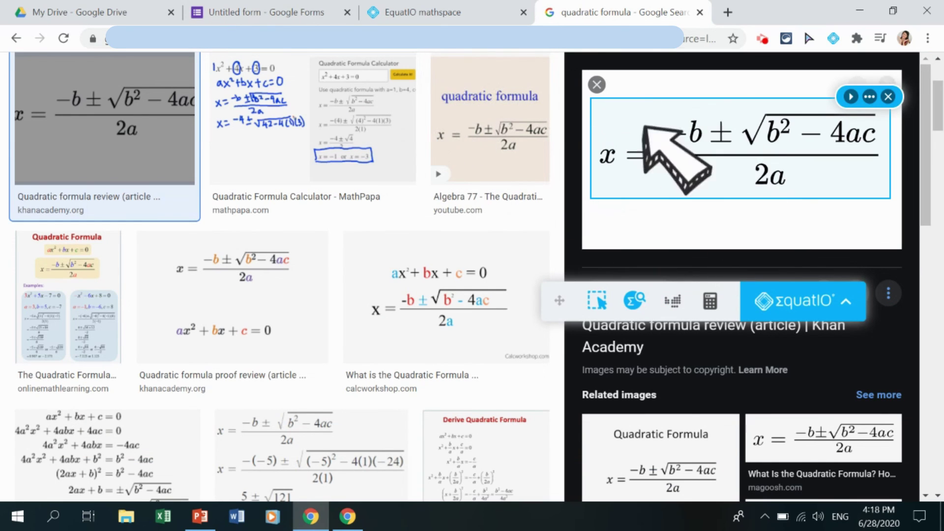
left_click(269, 10)
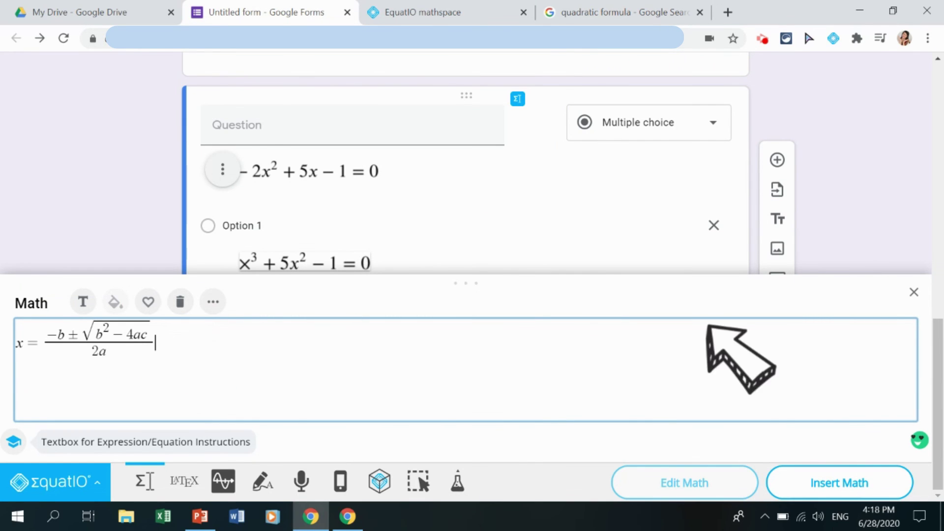
left_click(854, 491)
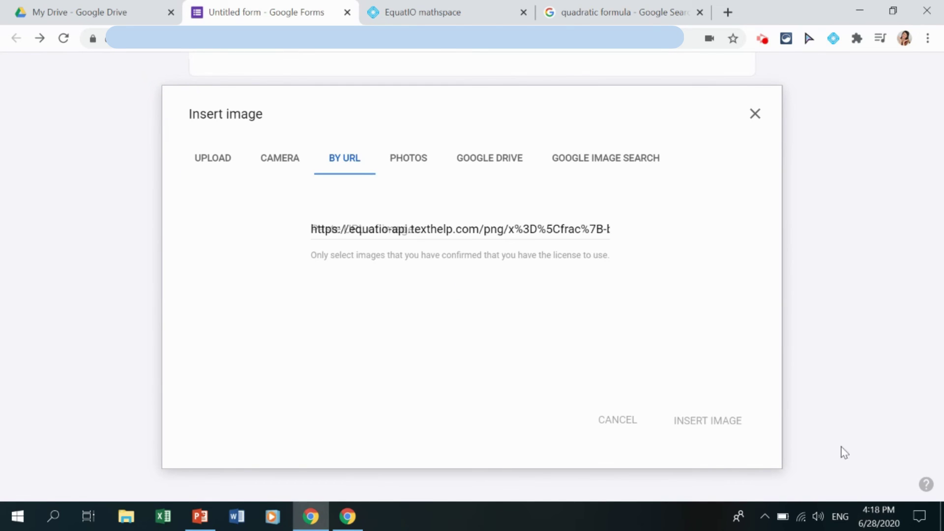
left_click(724, 419)
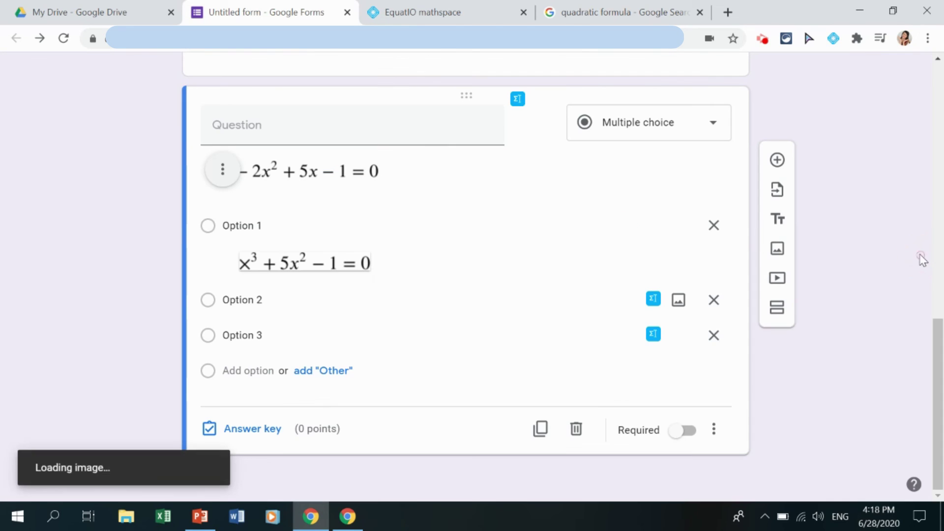
left_click(374, 302)
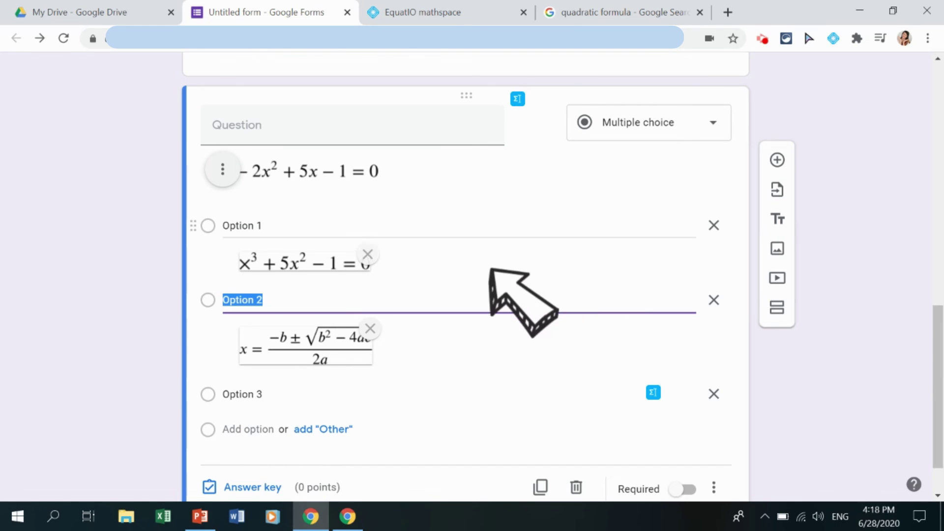
left_click(663, 6)
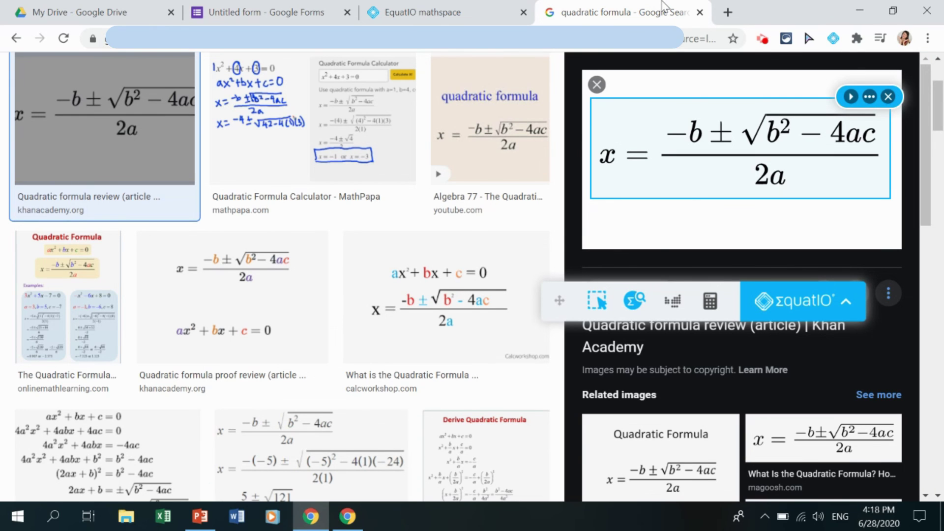
left_click(276, 9)
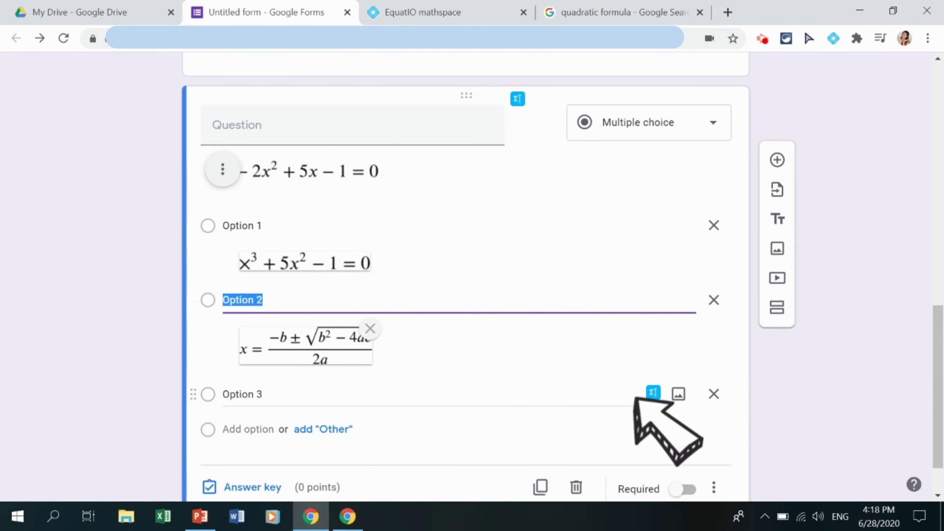
Open EquatIO on Option 3 and view cobalt's details in the Periodic Table
left_click(653, 393)
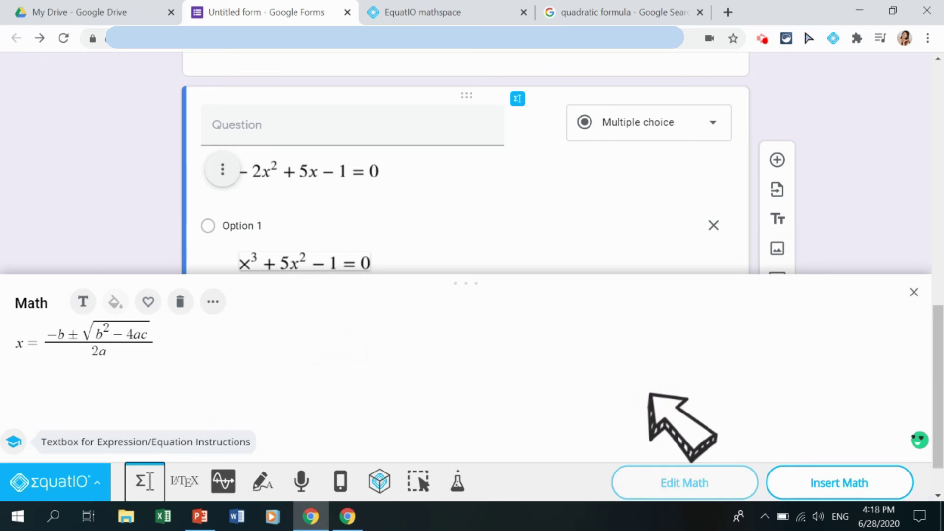
left_click(459, 484)
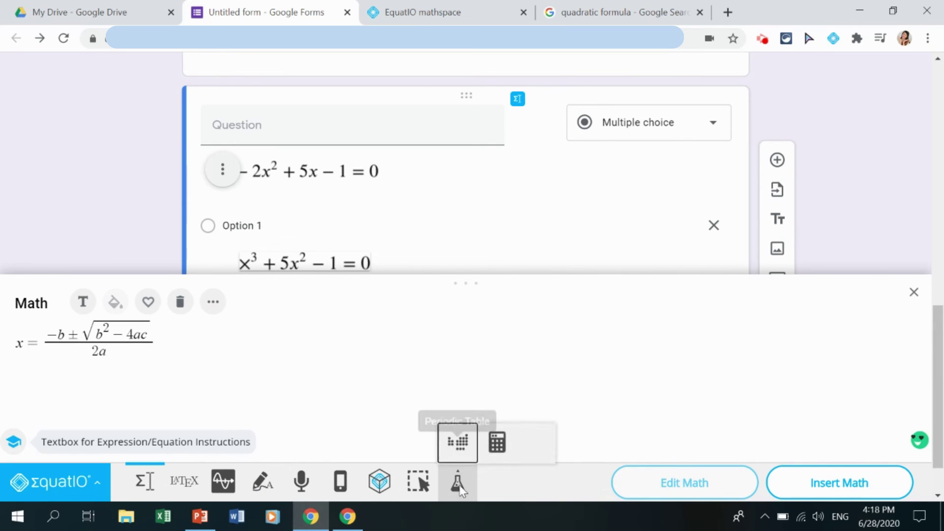
left_click(459, 439)
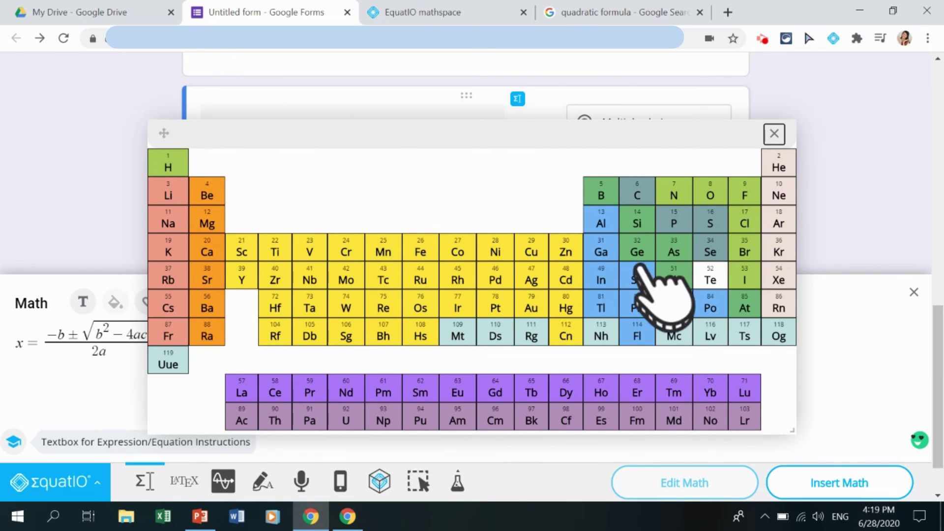
left_click(445, 248)
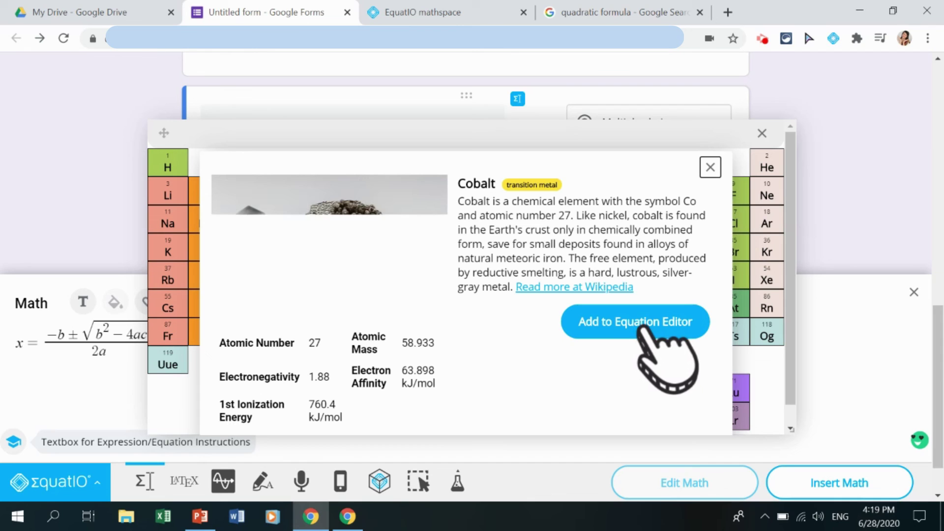
left_click(711, 168)
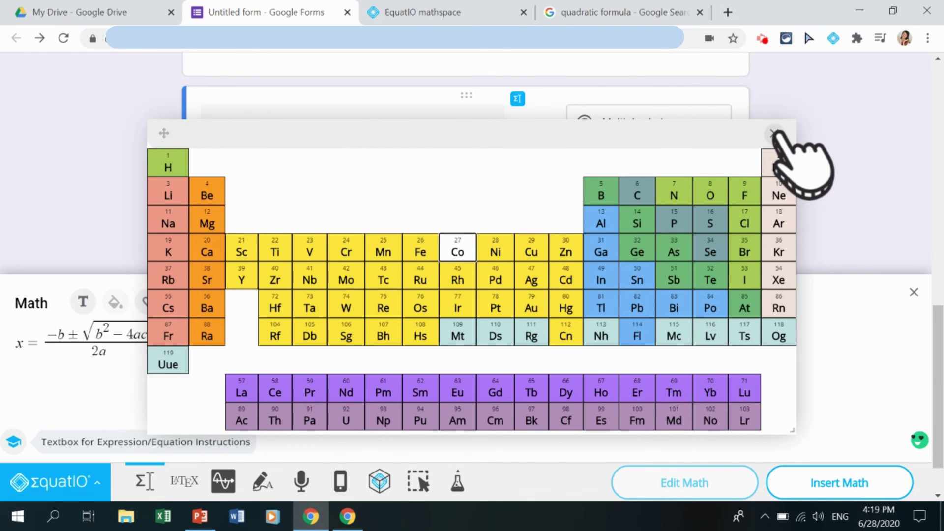
left_click(775, 134)
Open the Scientific Calculator and try its abc and func keypads
left_click(457, 483)
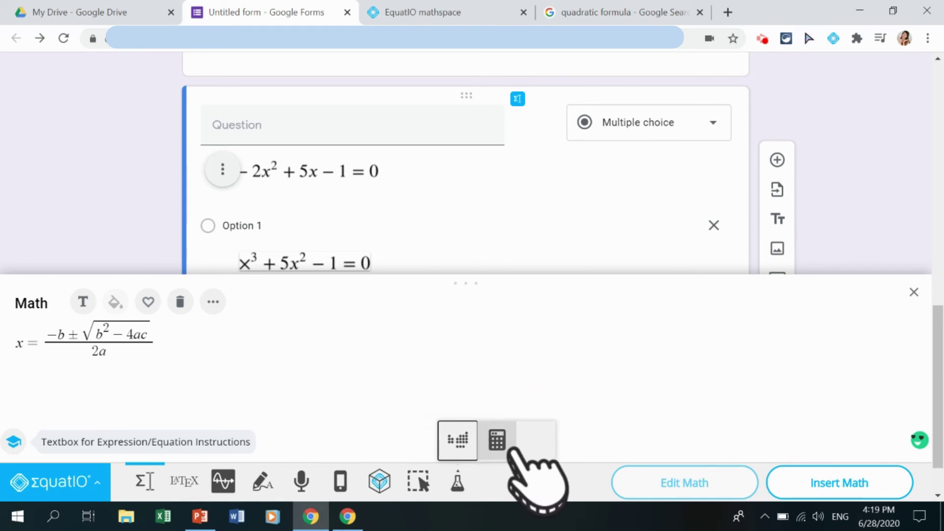
left_click(498, 439)
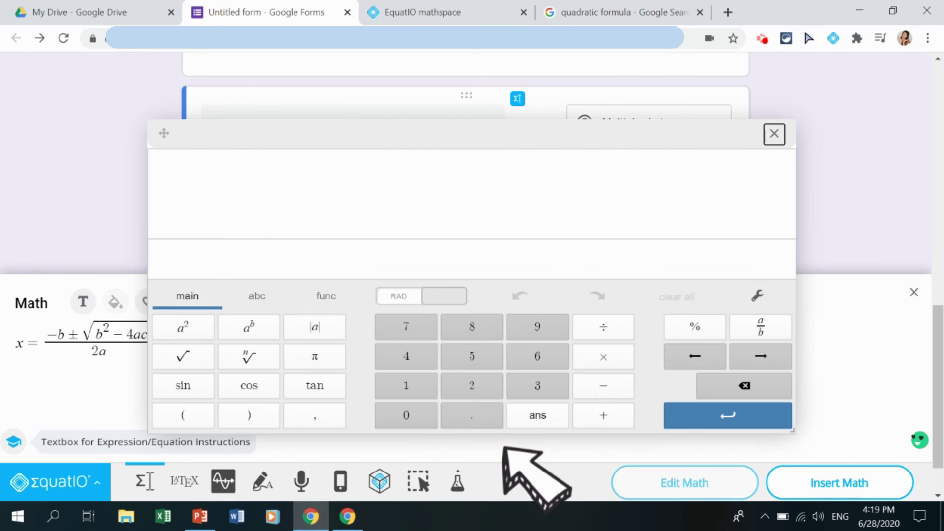
left_click(257, 296)
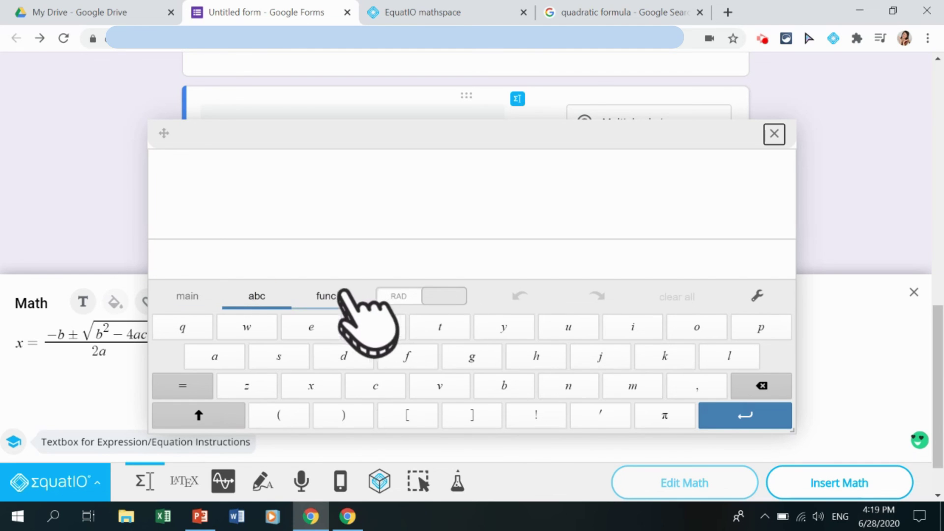
left_click(329, 296)
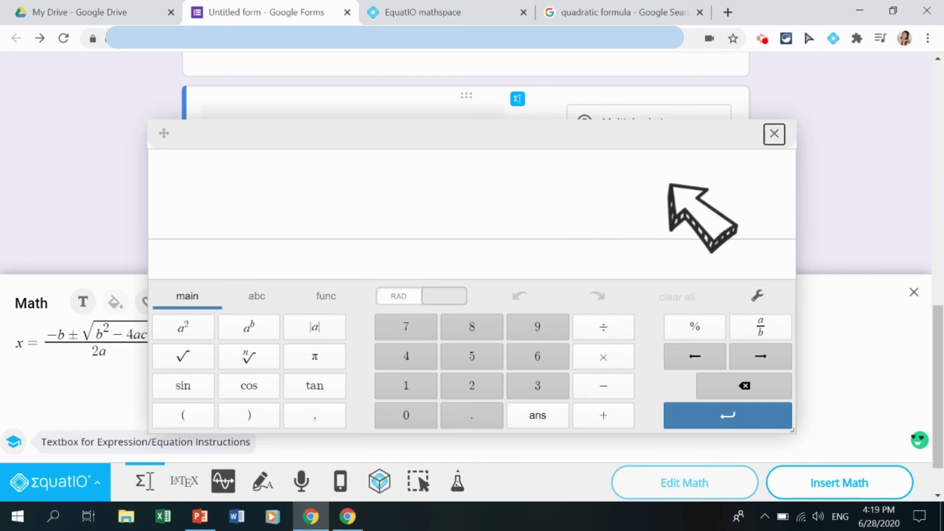
Close EquatIO's scientific calculator, returning to question 3 with the quadratic formula still in the math editor
left_click(774, 134)
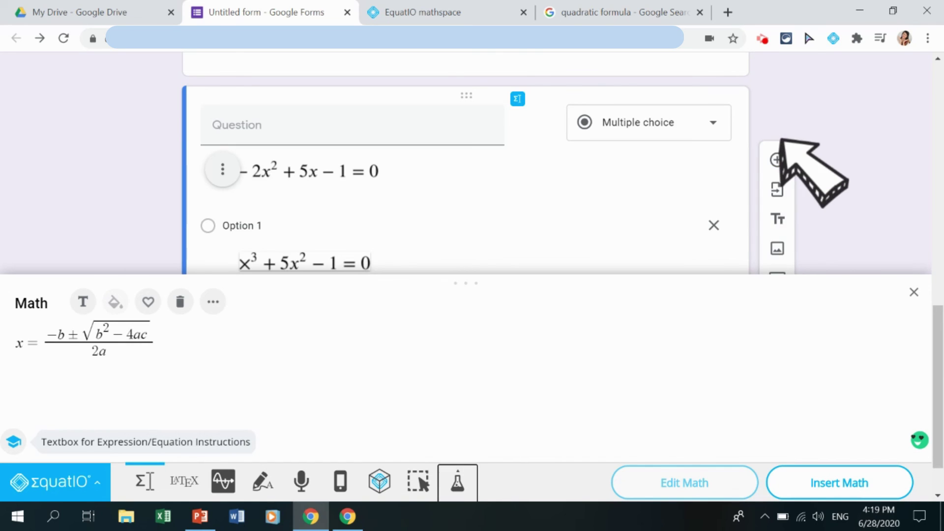